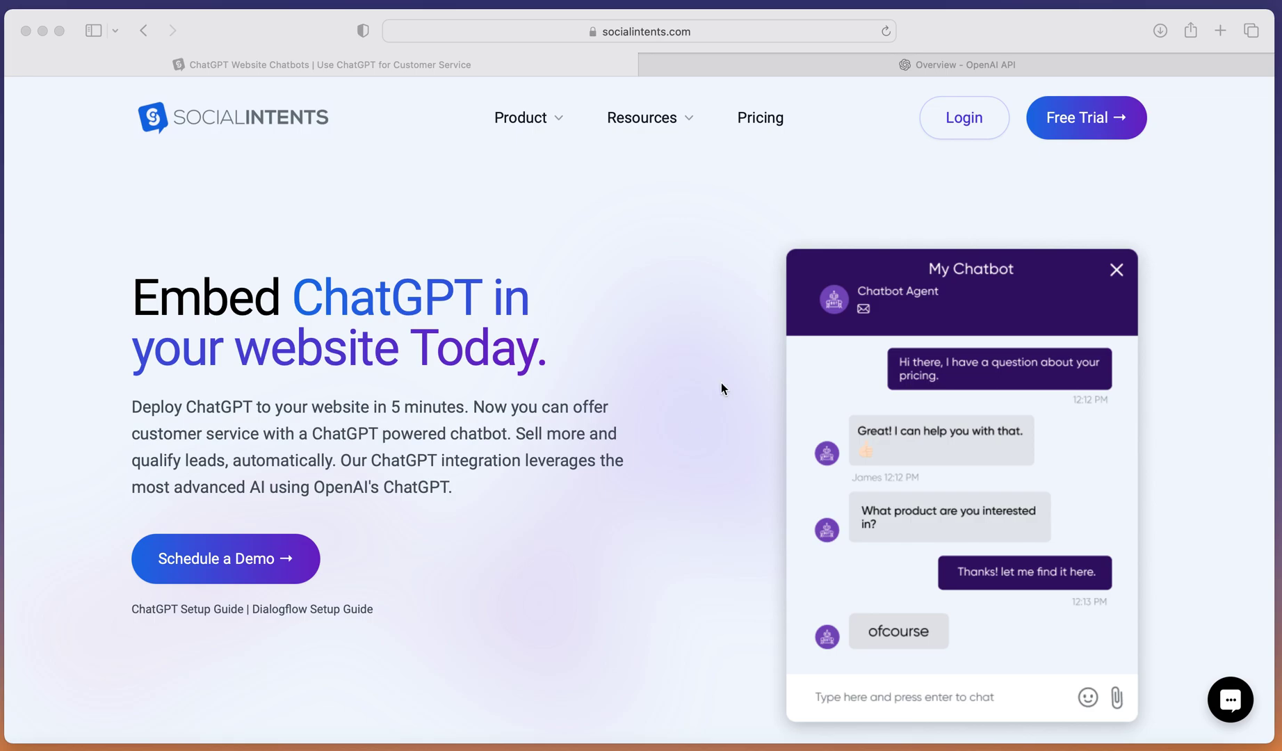
Generate a new OpenAI secret API key, copy it, and return to Social Intents.
left_click(754, 69)
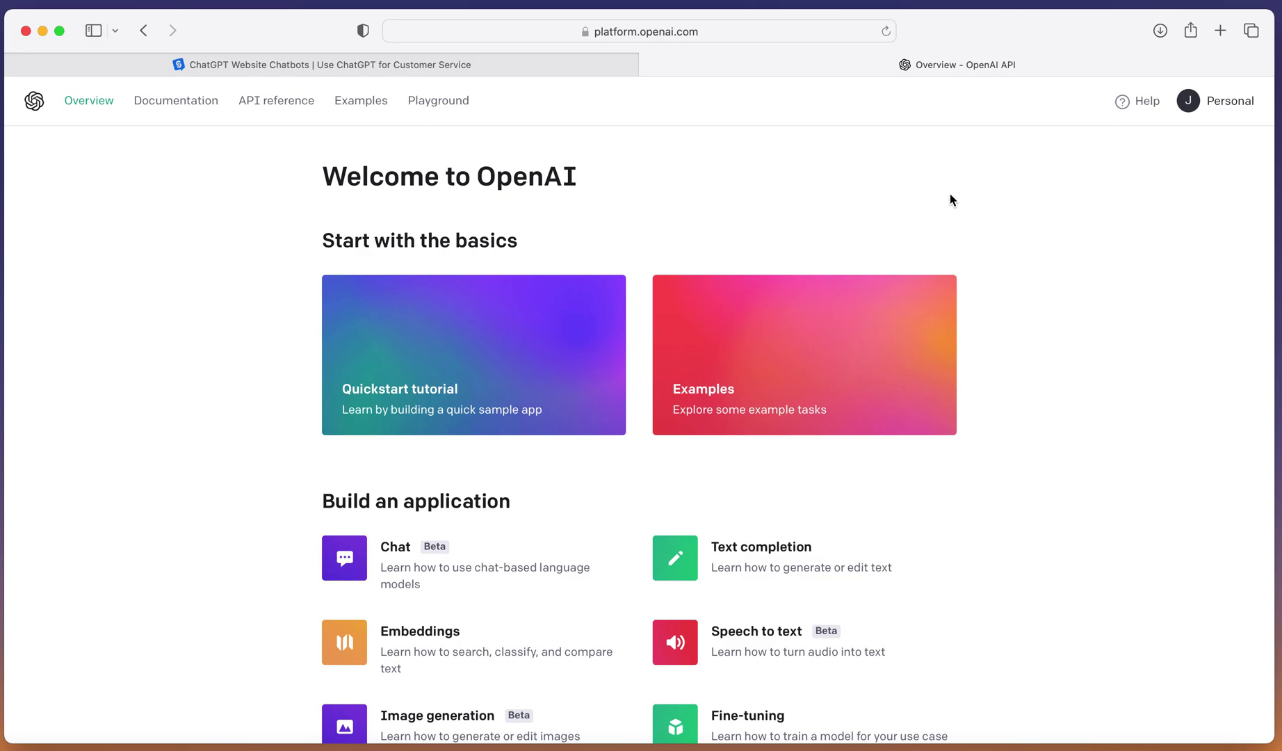
left_click(1227, 102)
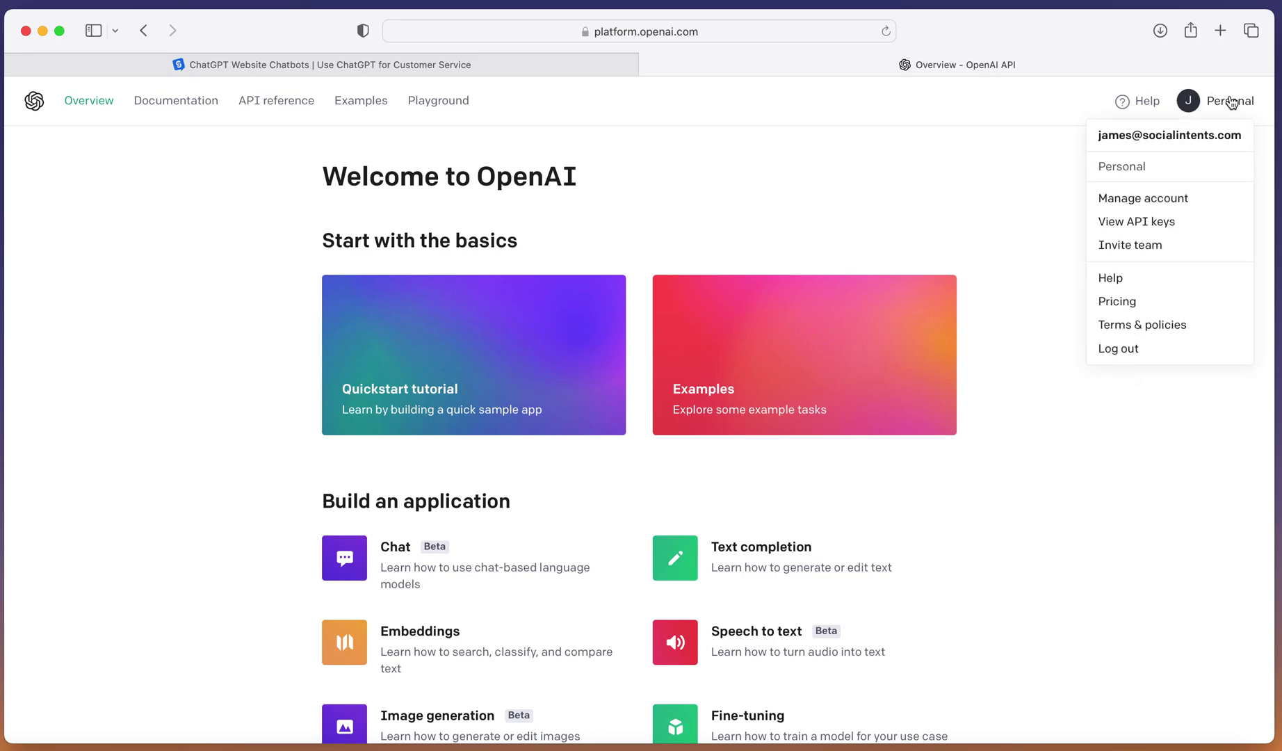
left_click(1157, 222)
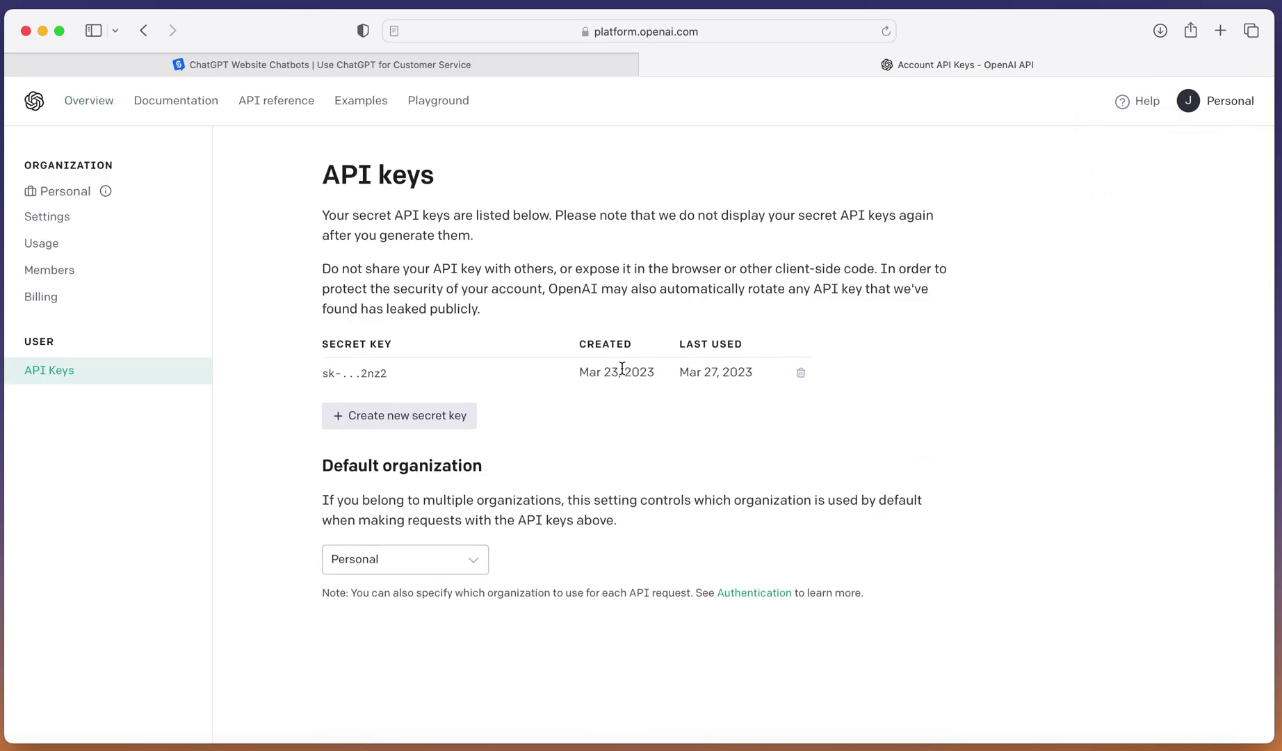
left_click(440, 406)
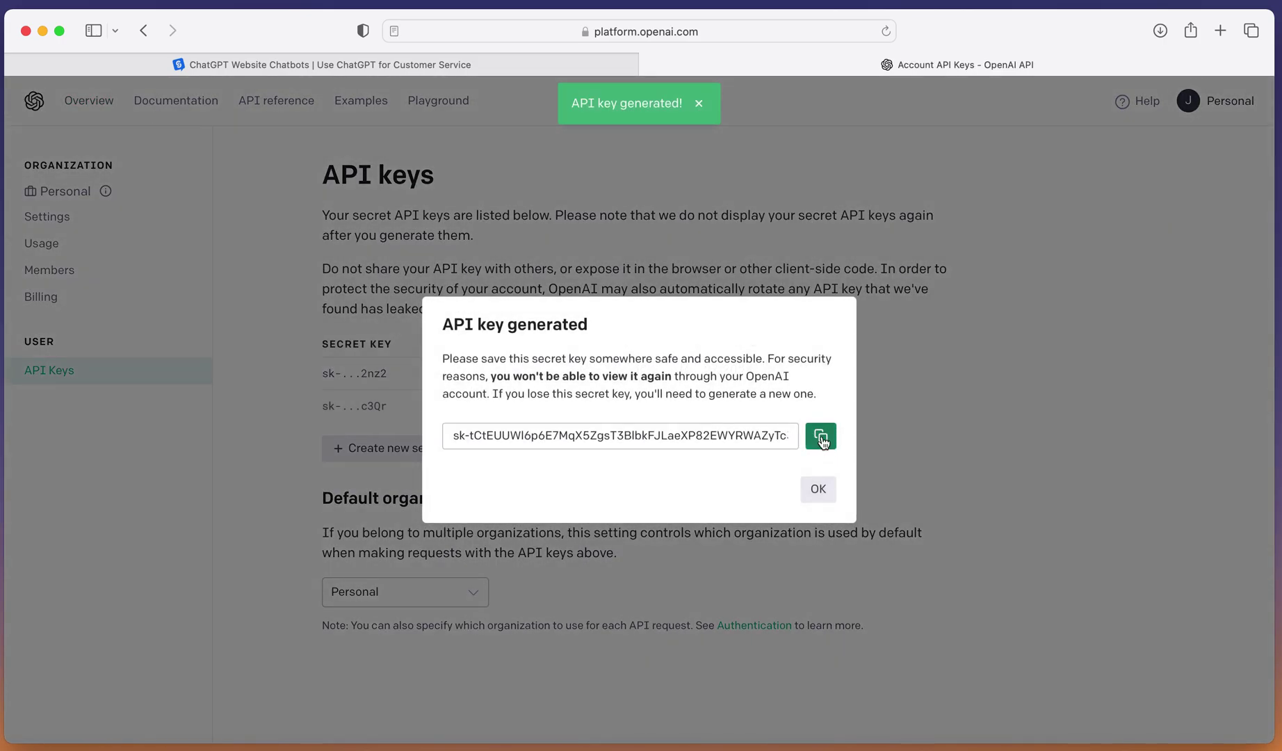
left_click(820, 438)
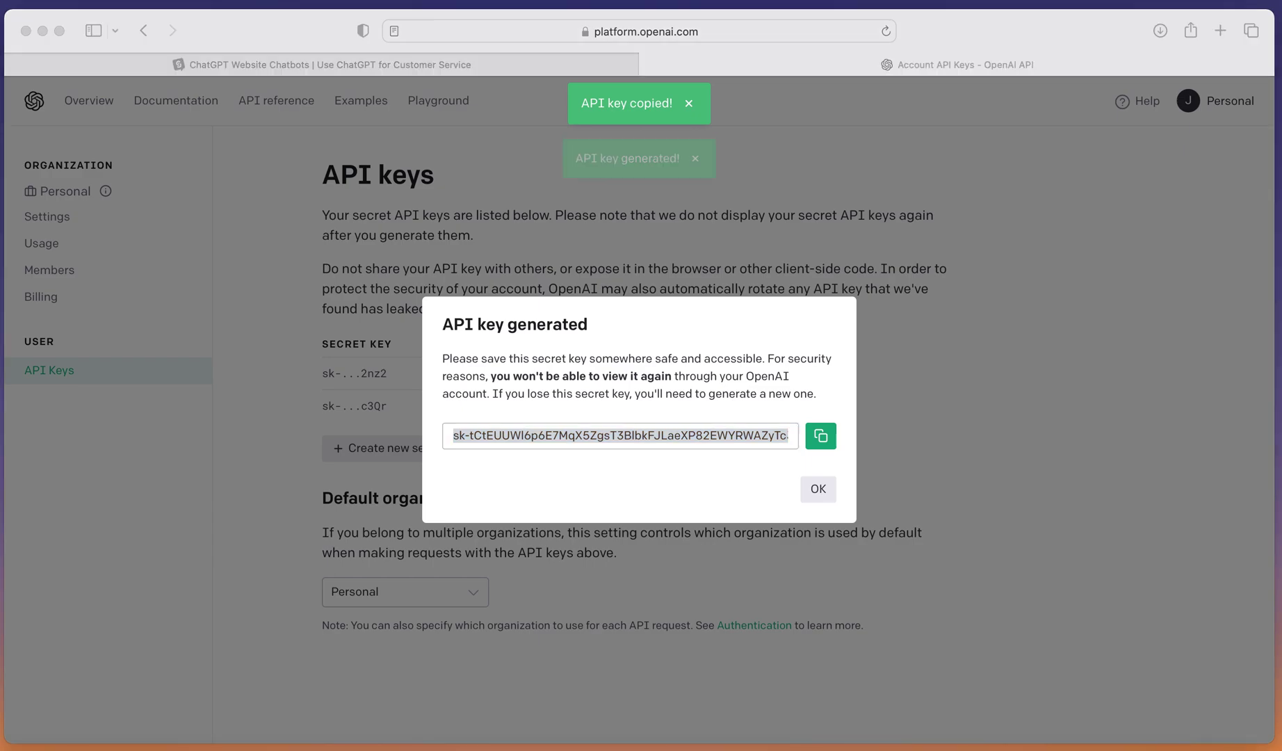
left_click(486, 60)
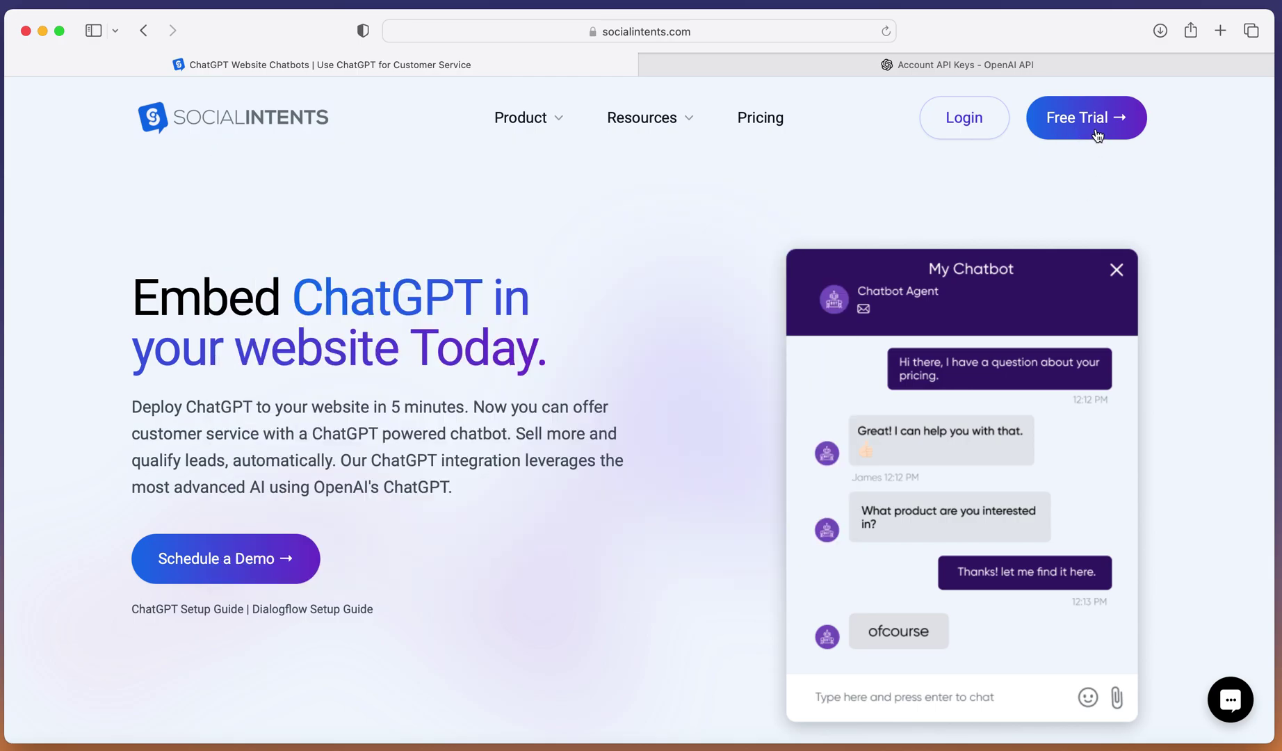
Sign up for a free trial by e-mail with your full name, e-mail and password, accepting the terms.
left_click(1096, 130)
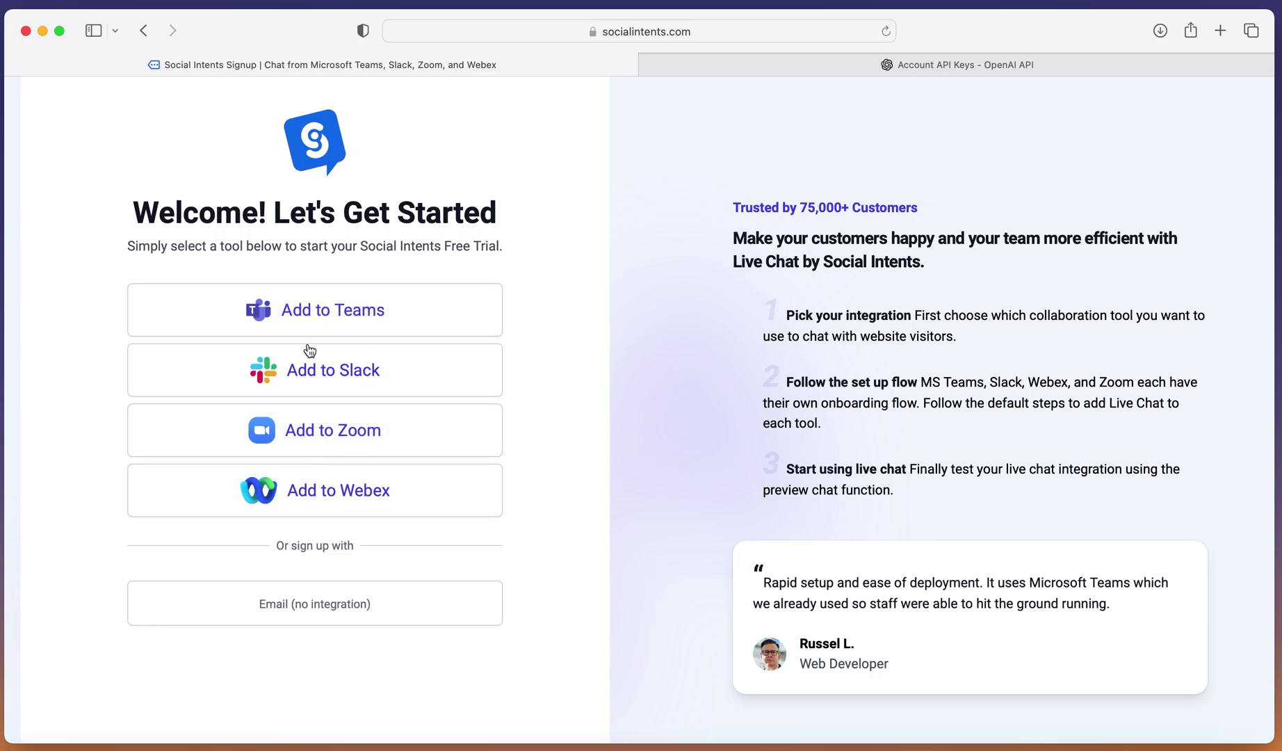
left_click(306, 617)
left_click(255, 311)
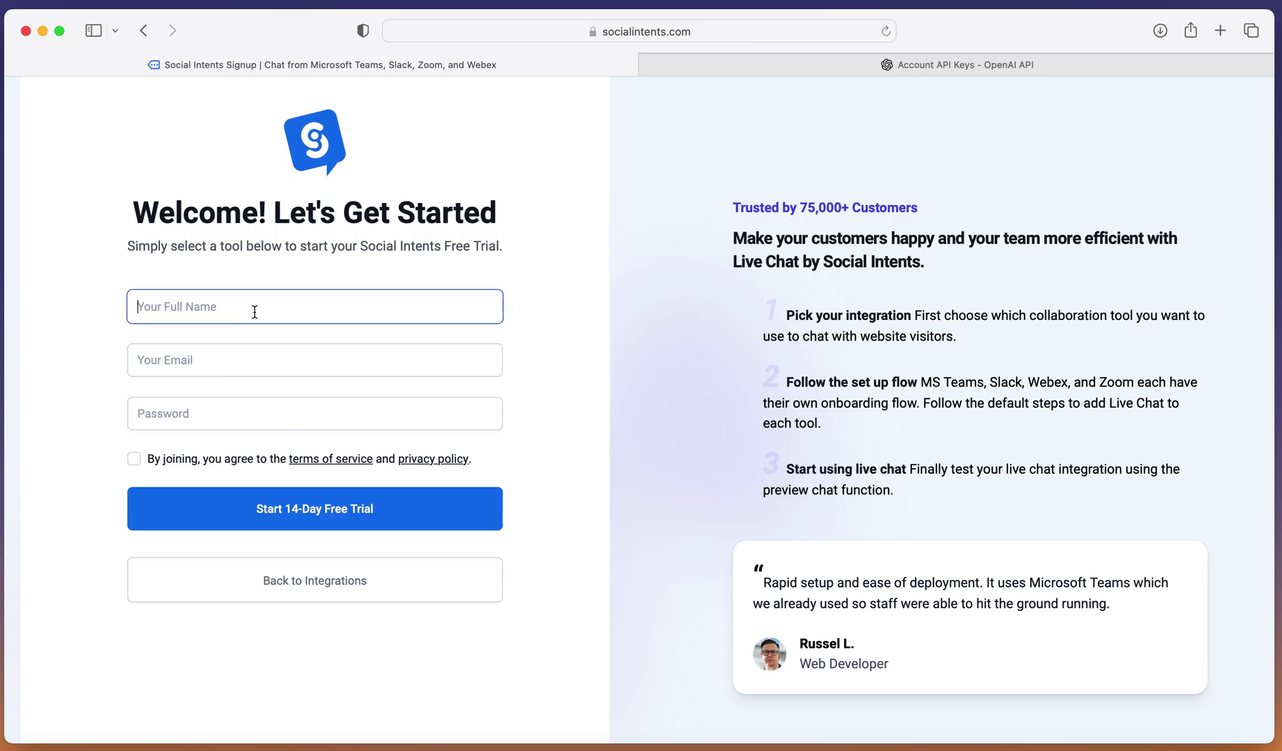
type("James B")
left_click(314, 360)
key("Tab")
type("•••••••••••••••••••••••")
left_click(129, 463)
Start the 14-day free trial and finish the agents and install-code onboarding pages.
left_click(313, 514)
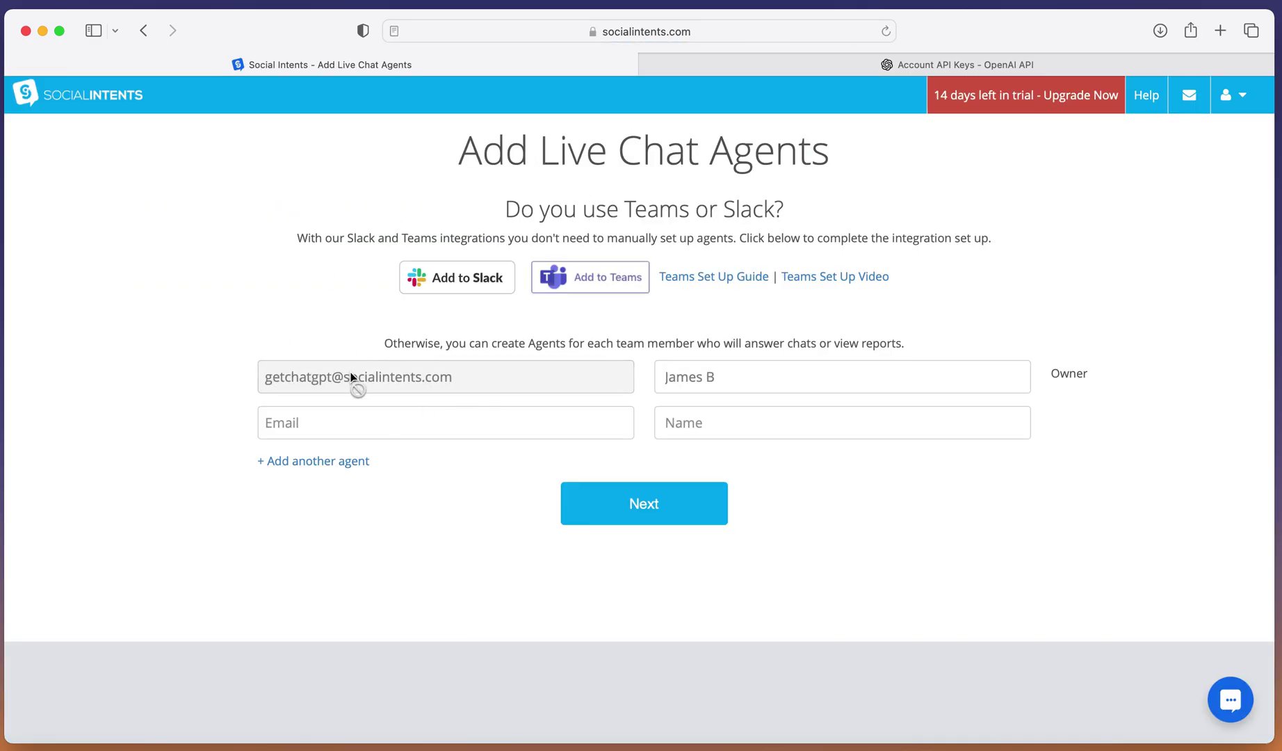
left_click(644, 504)
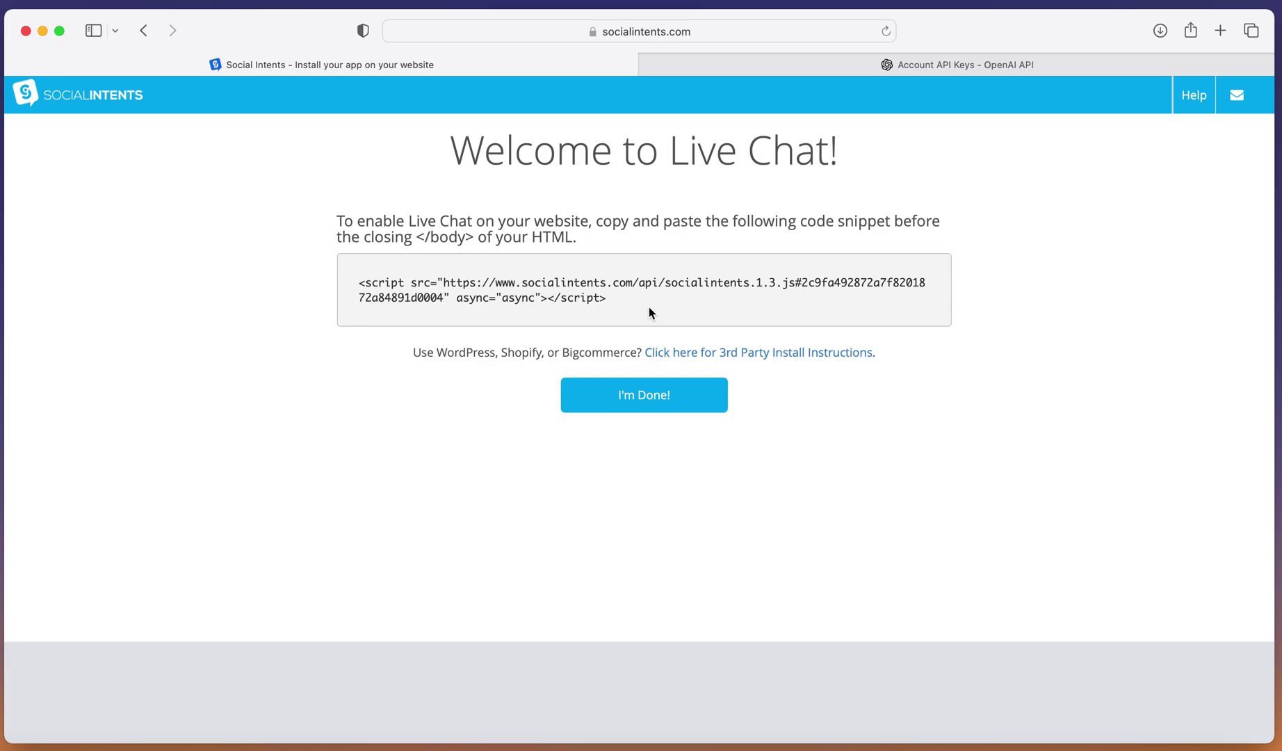
left_click(642, 395)
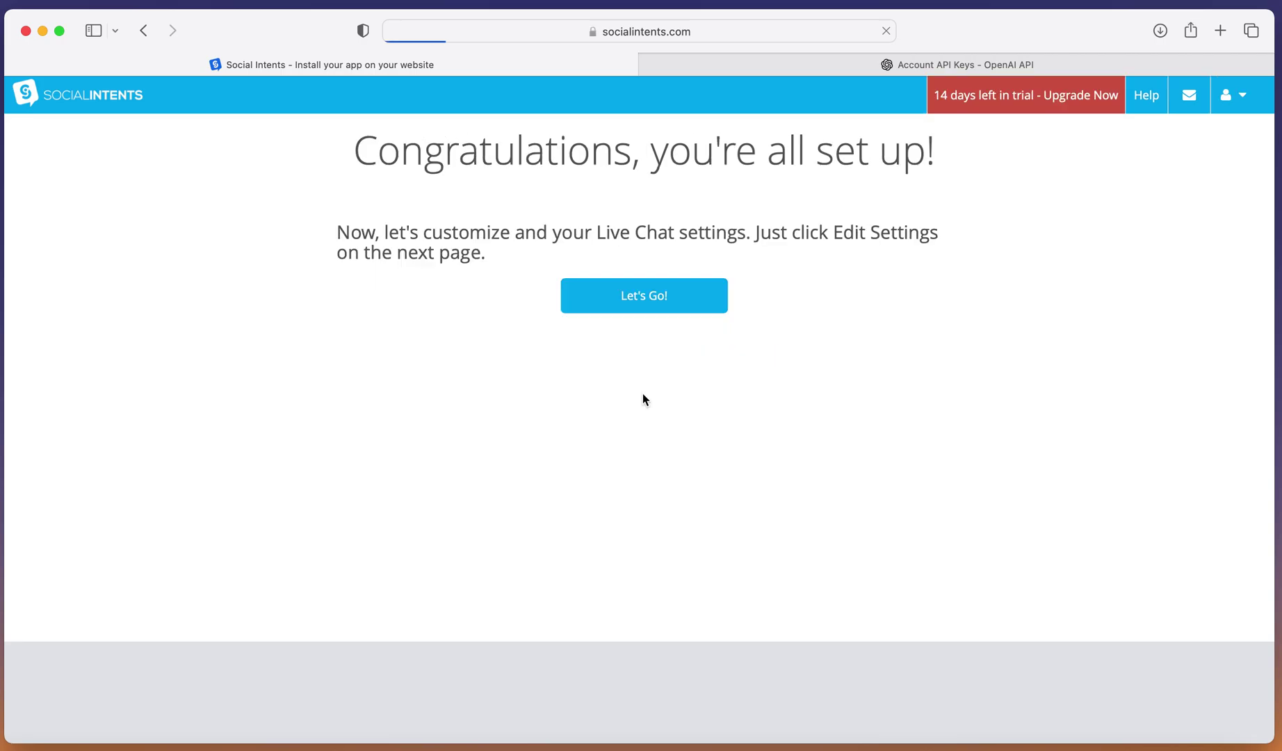
left_click(640, 305)
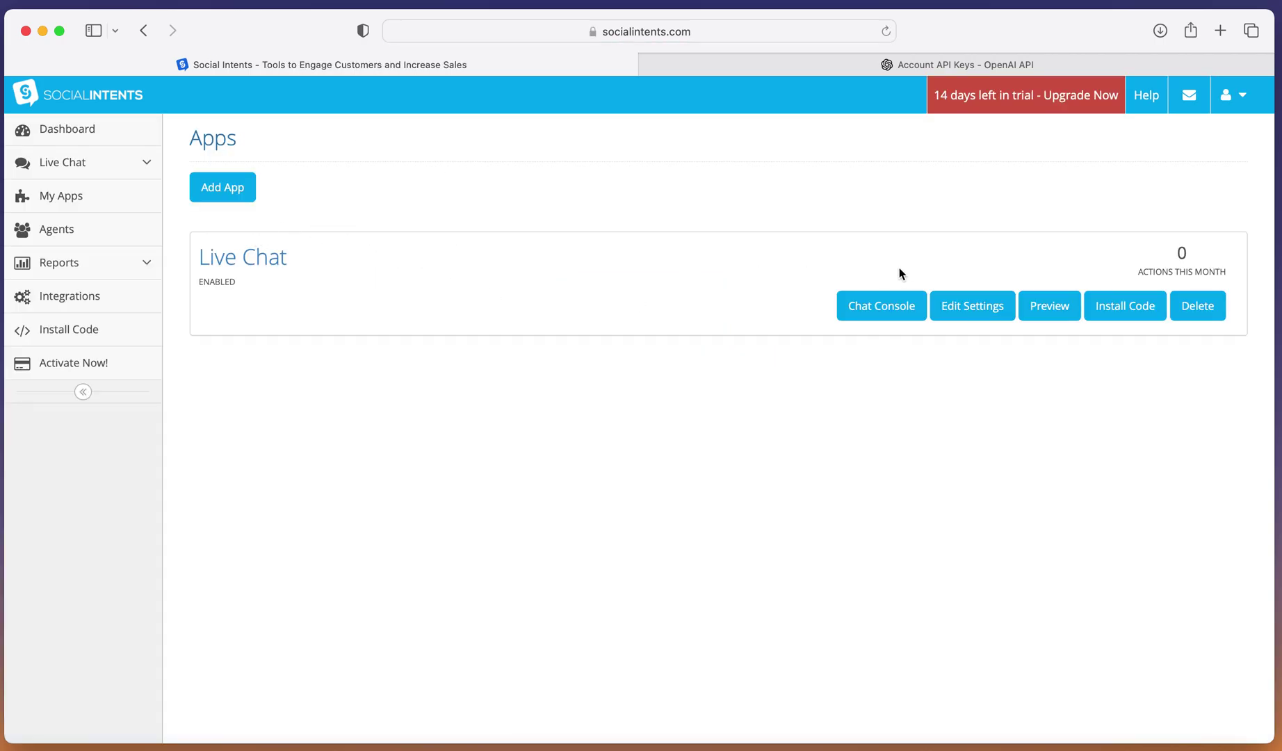
In Live Chat chatbot settings, set display name 'Chatbot' and type ChatGPT with OpenAI.
left_click(974, 306)
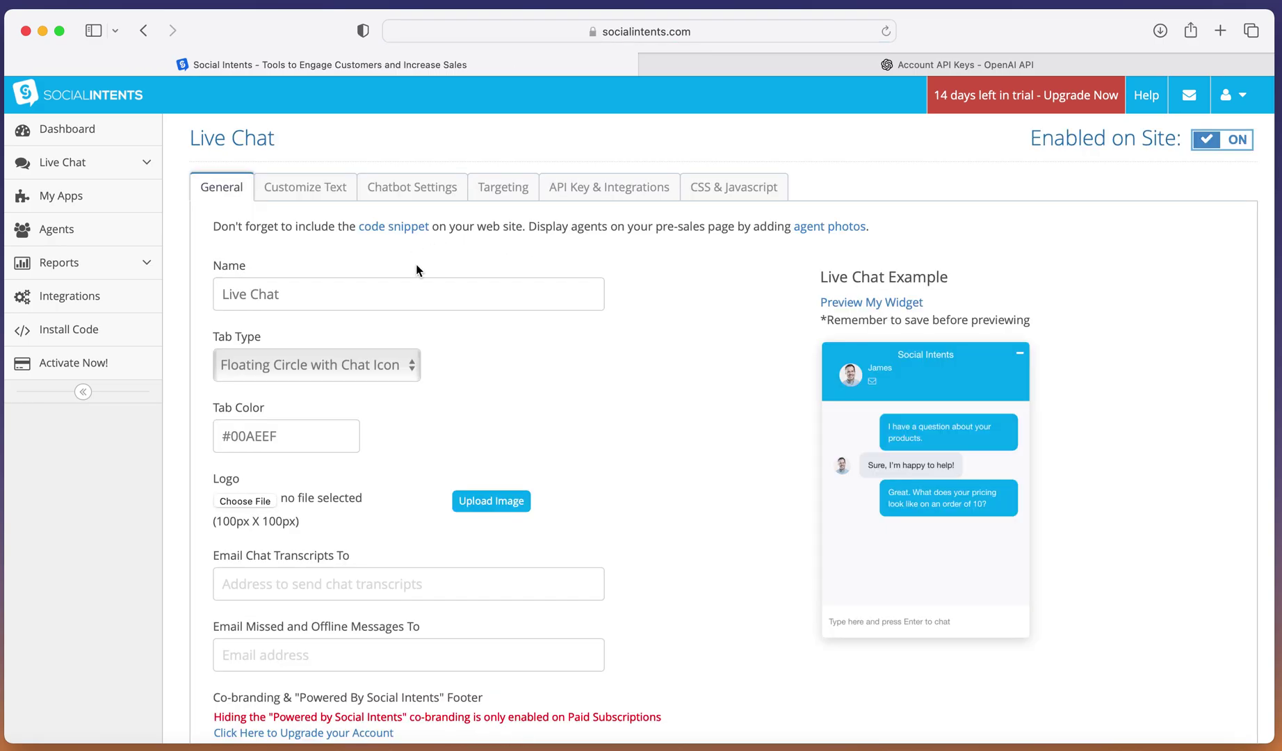
left_click(423, 198)
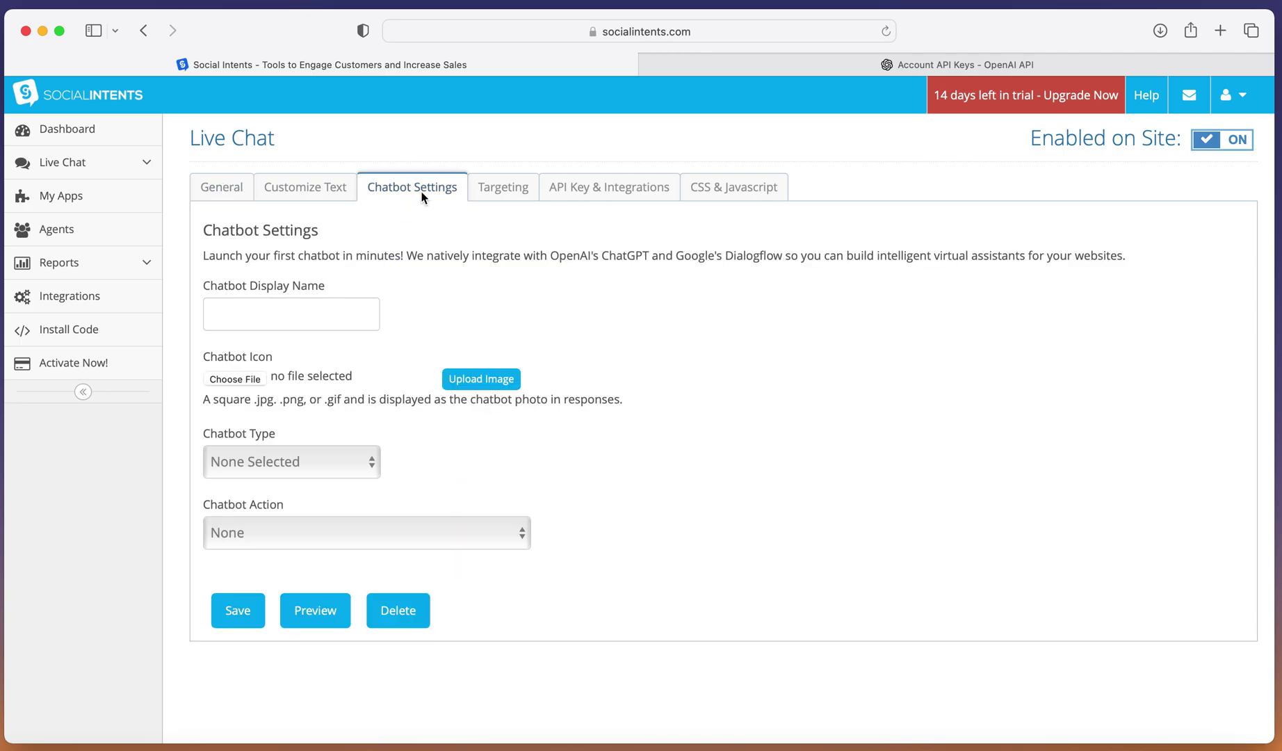
left_click(290, 308)
type("Chatbot")
left_click(295, 457)
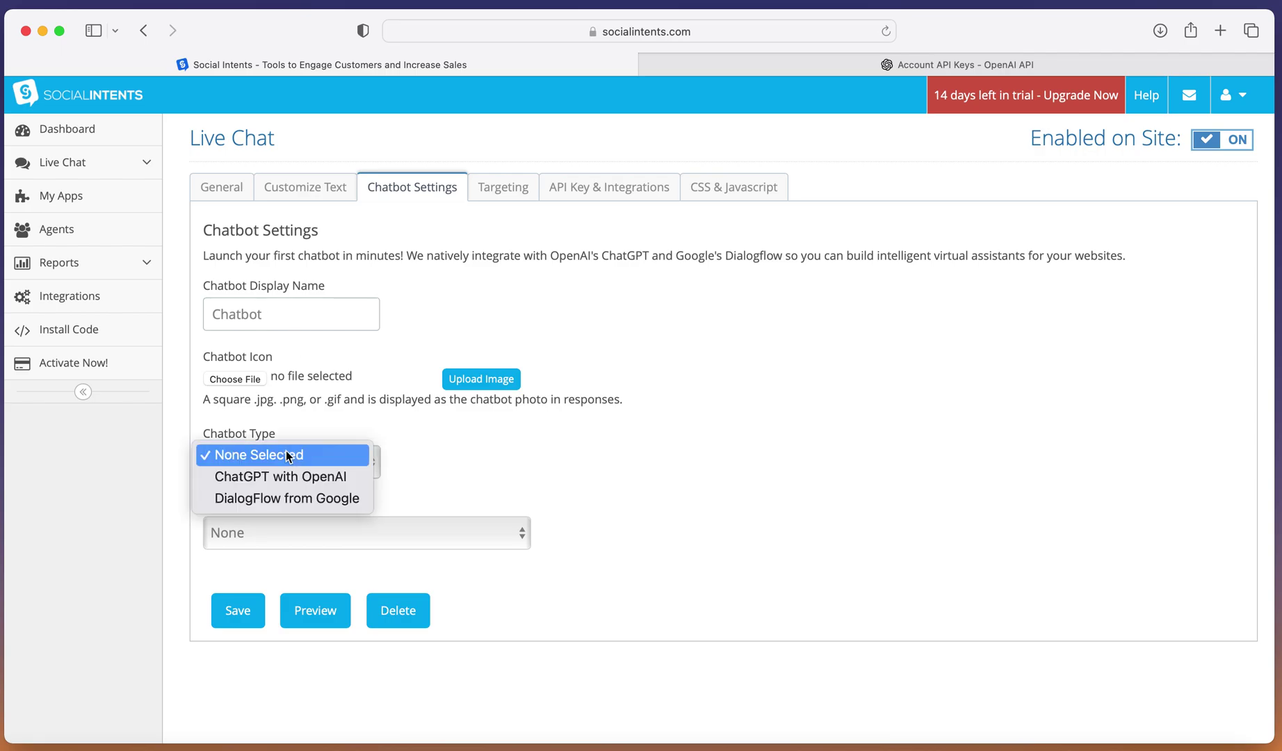
left_click(292, 479)
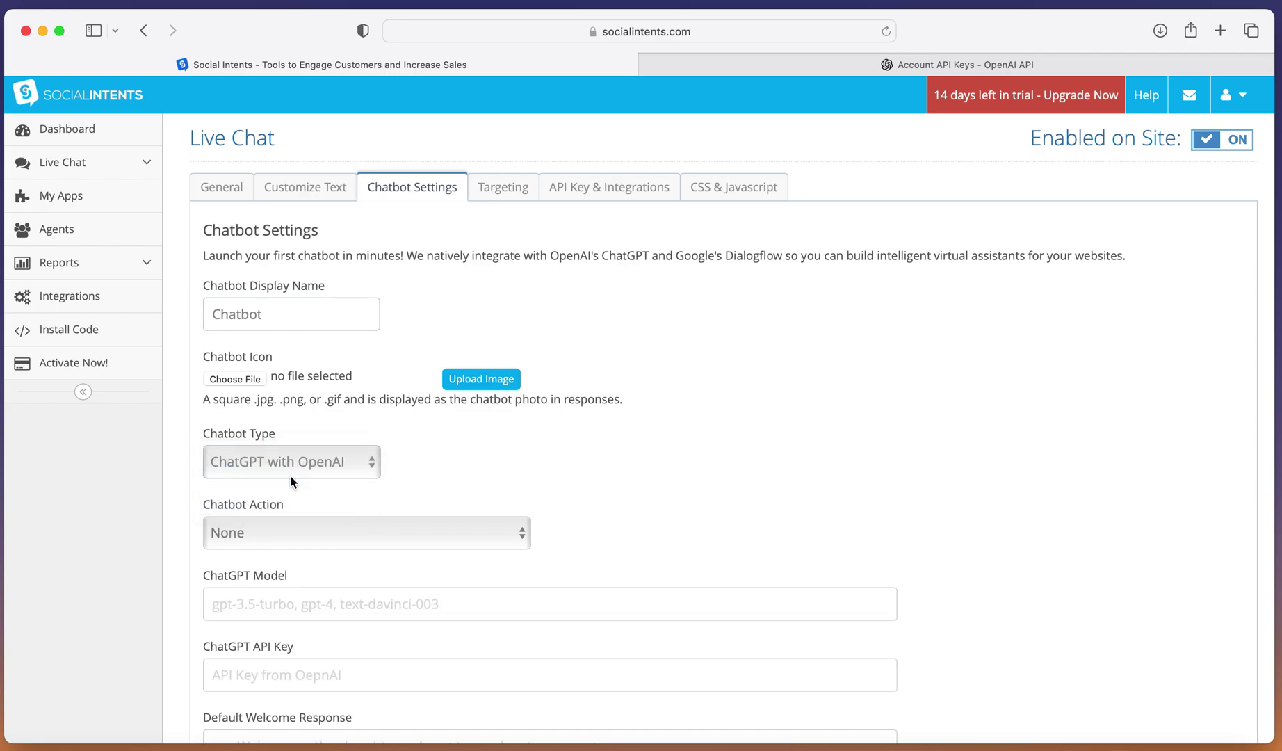
scroll(395, 478, "down", 1)
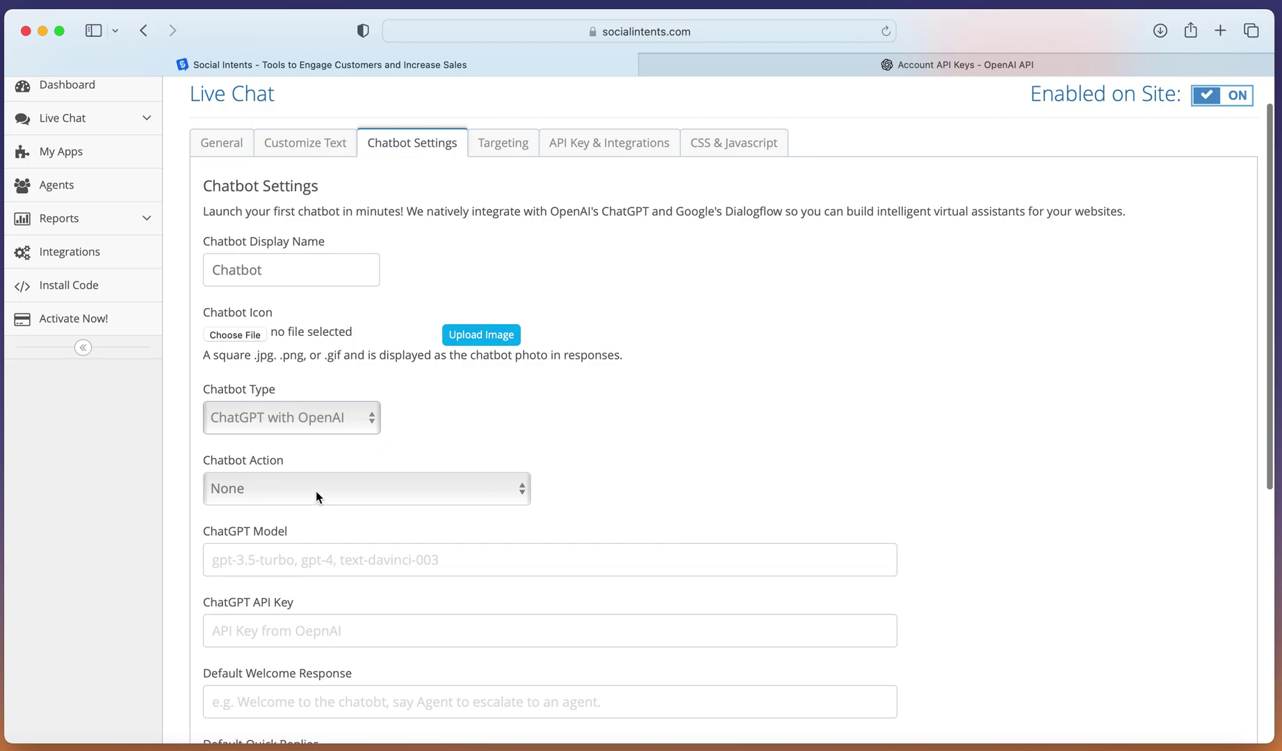
left_click(315, 491)
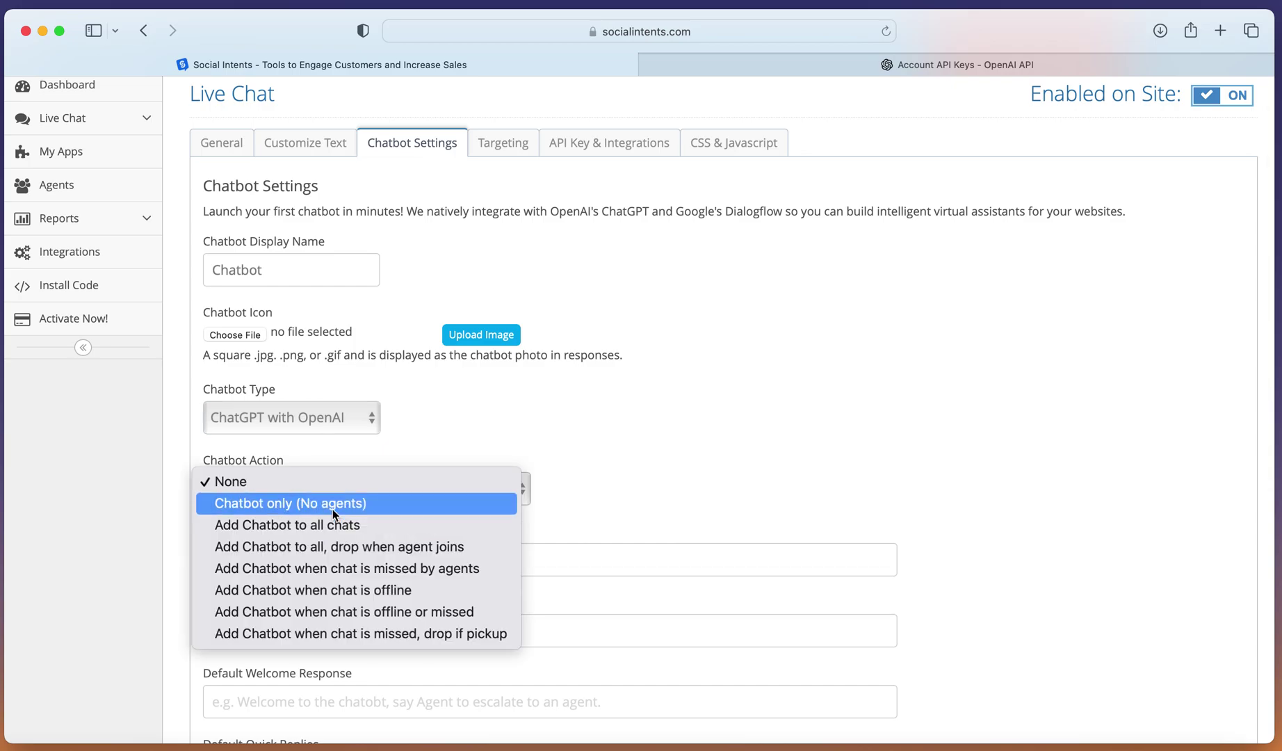
Set the chatbot action to Chatbot only (No agents) and the model to gpt-3.5-turbo.
left_click(332, 506)
scroll(385, 526, "down", 1)
scroll(375, 511, "down", 3)
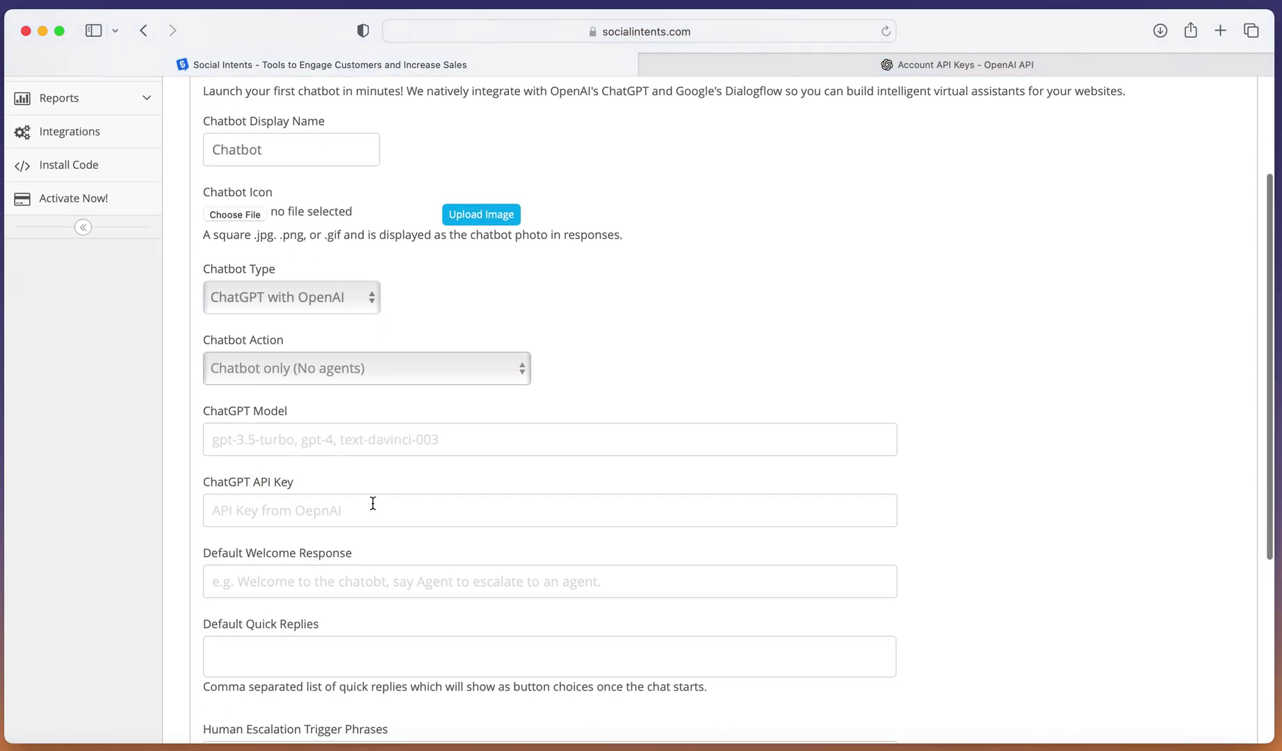
left_click(357, 445)
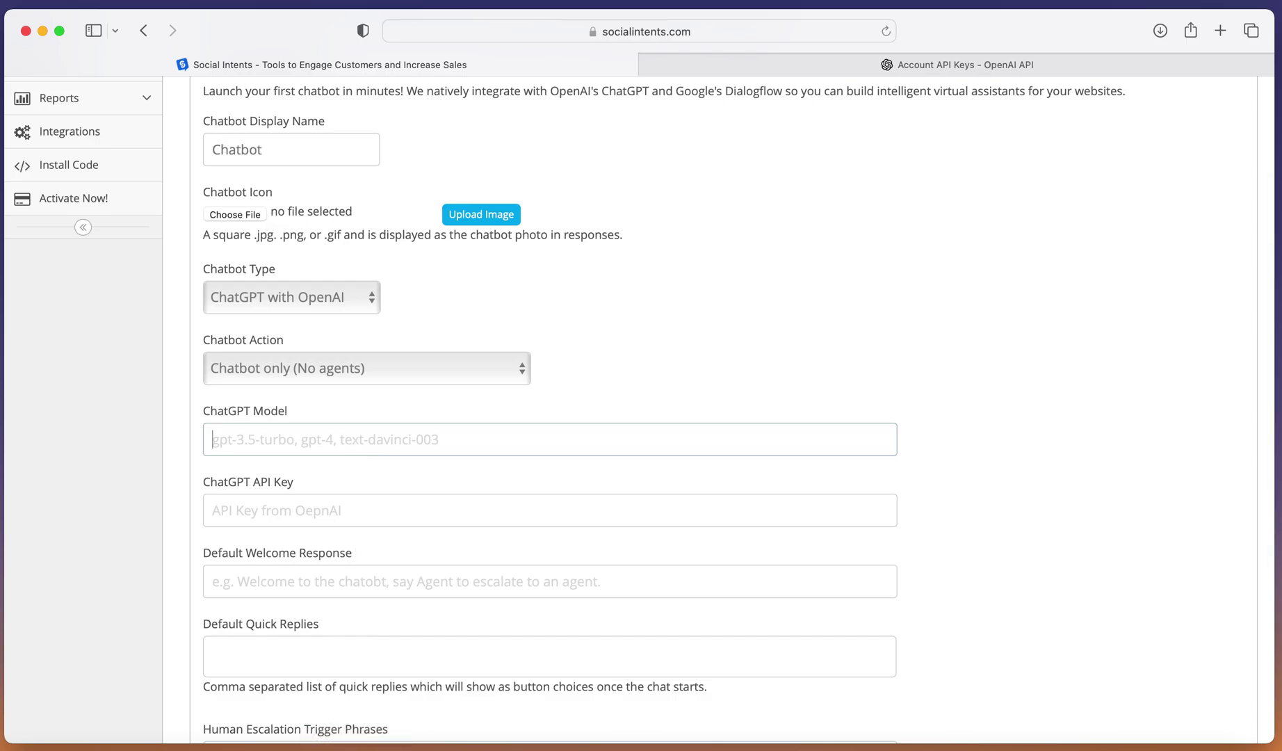
key("super+Tab")
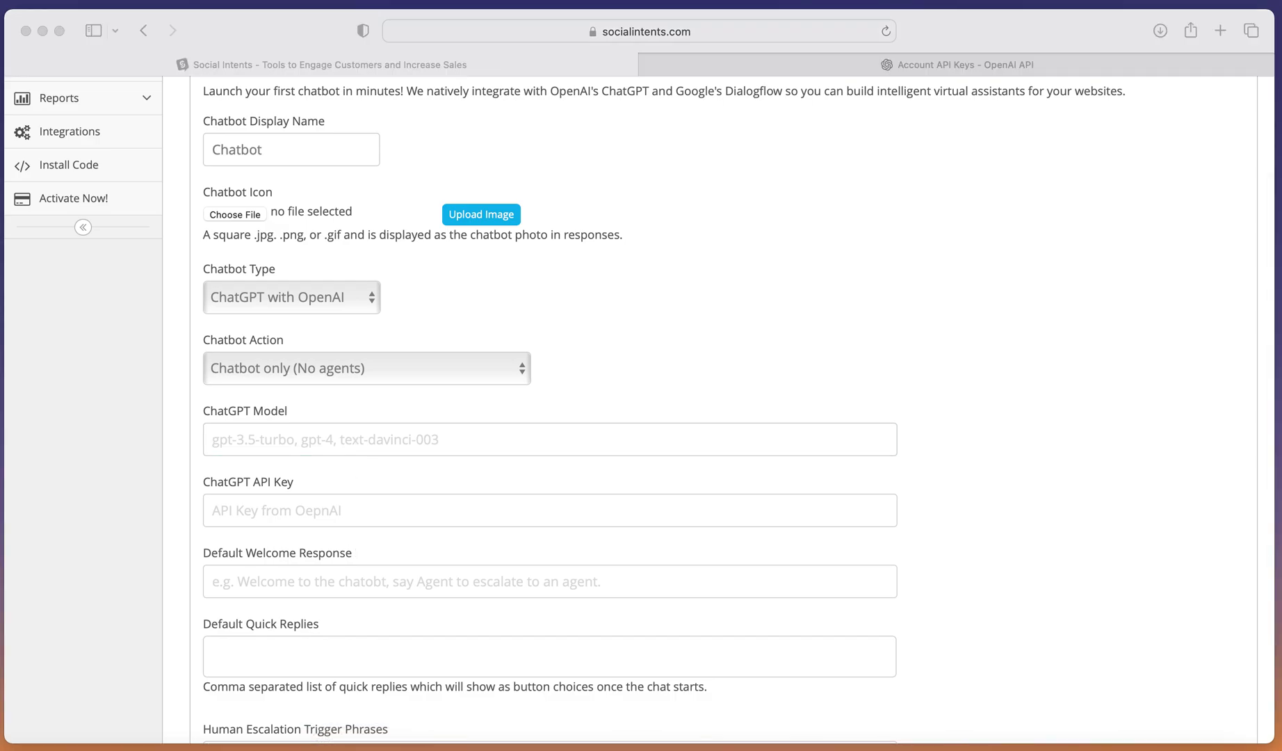
left_click(286, 437)
type("gpt-3.5-turbo")
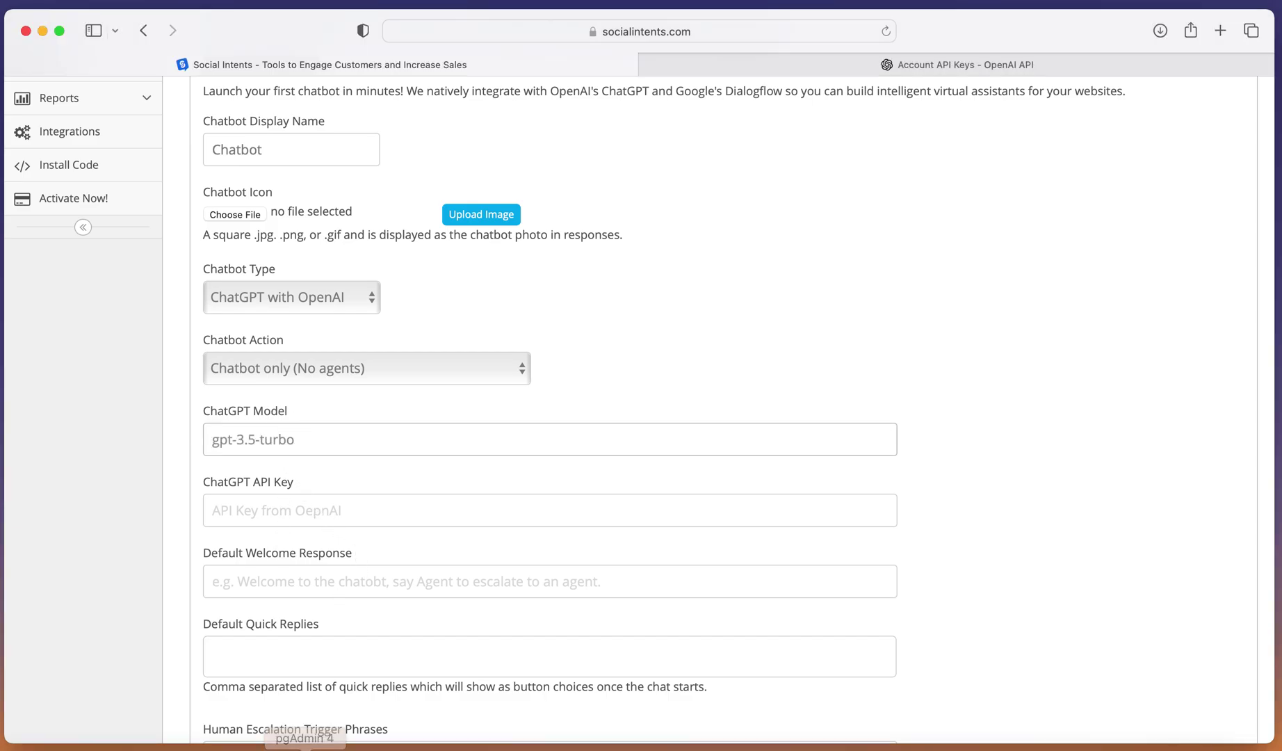
Paste the copied ChatGPT API key and a default welcome response.
left_click(306, 746)
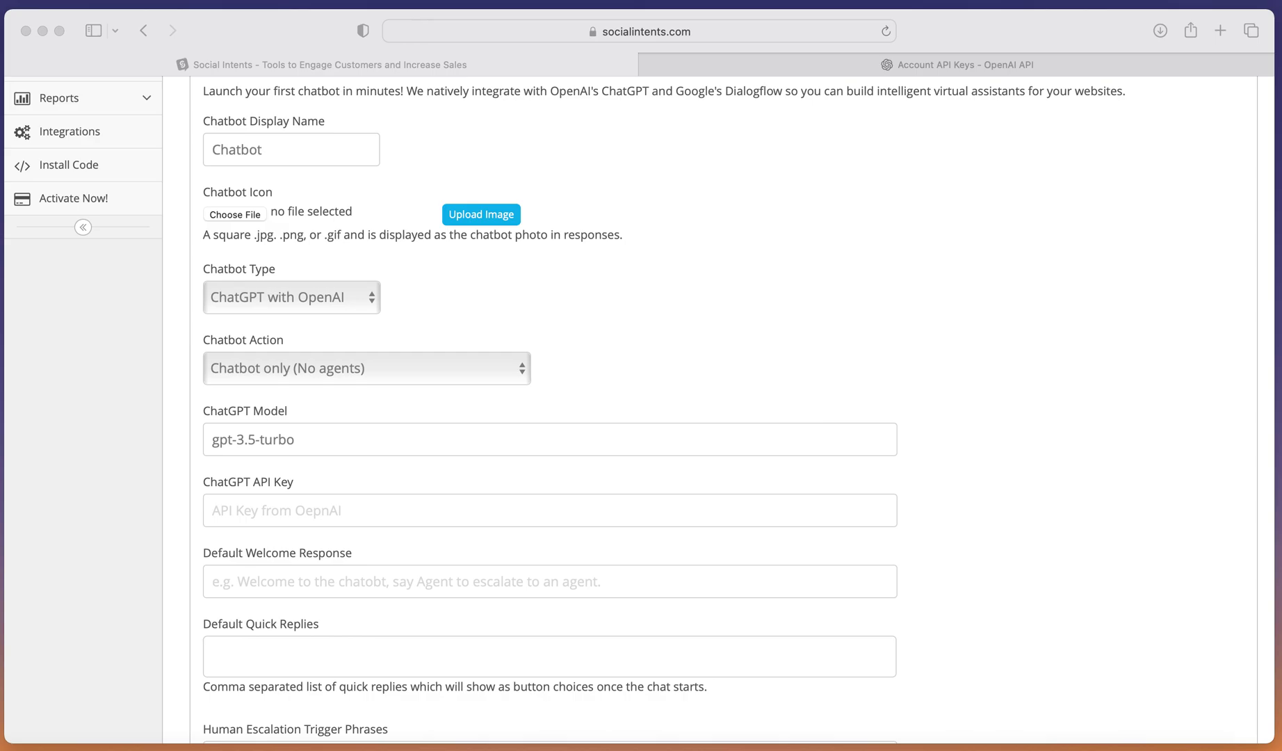
left_click(257, 514)
left_click(258, 515)
key("super+v")
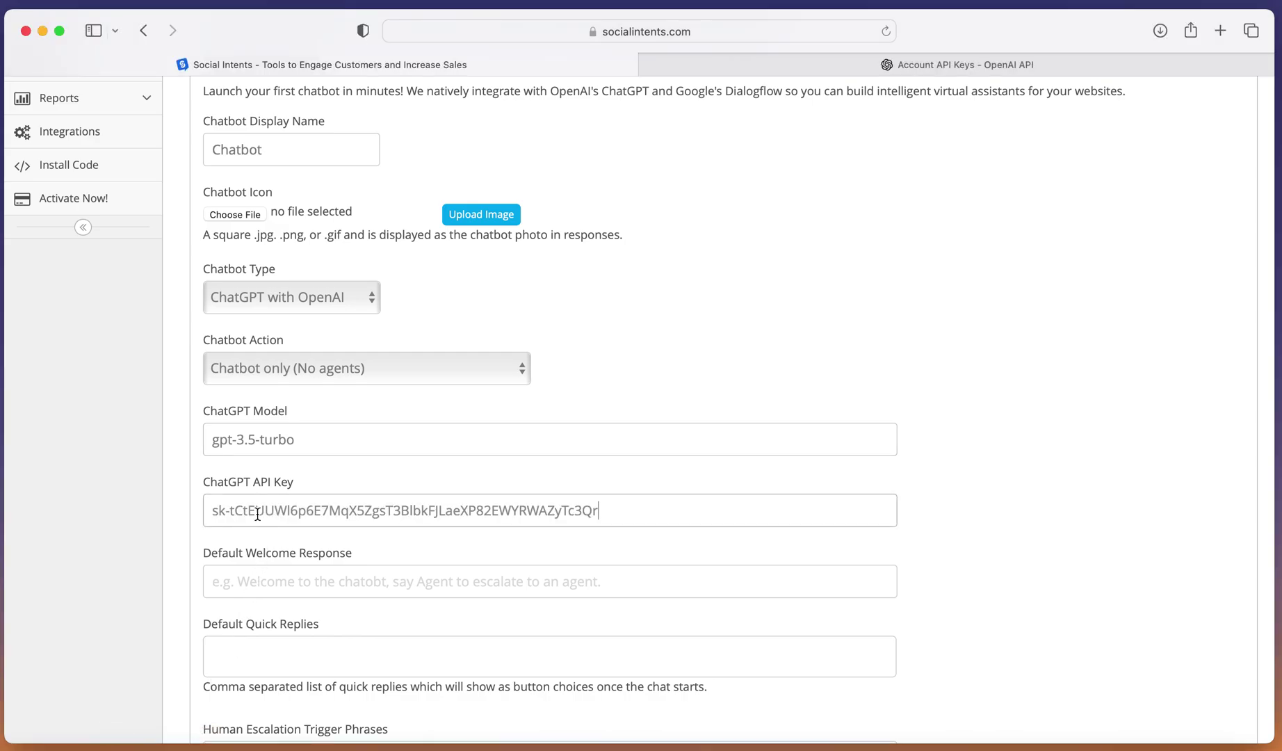
left_click(274, 582)
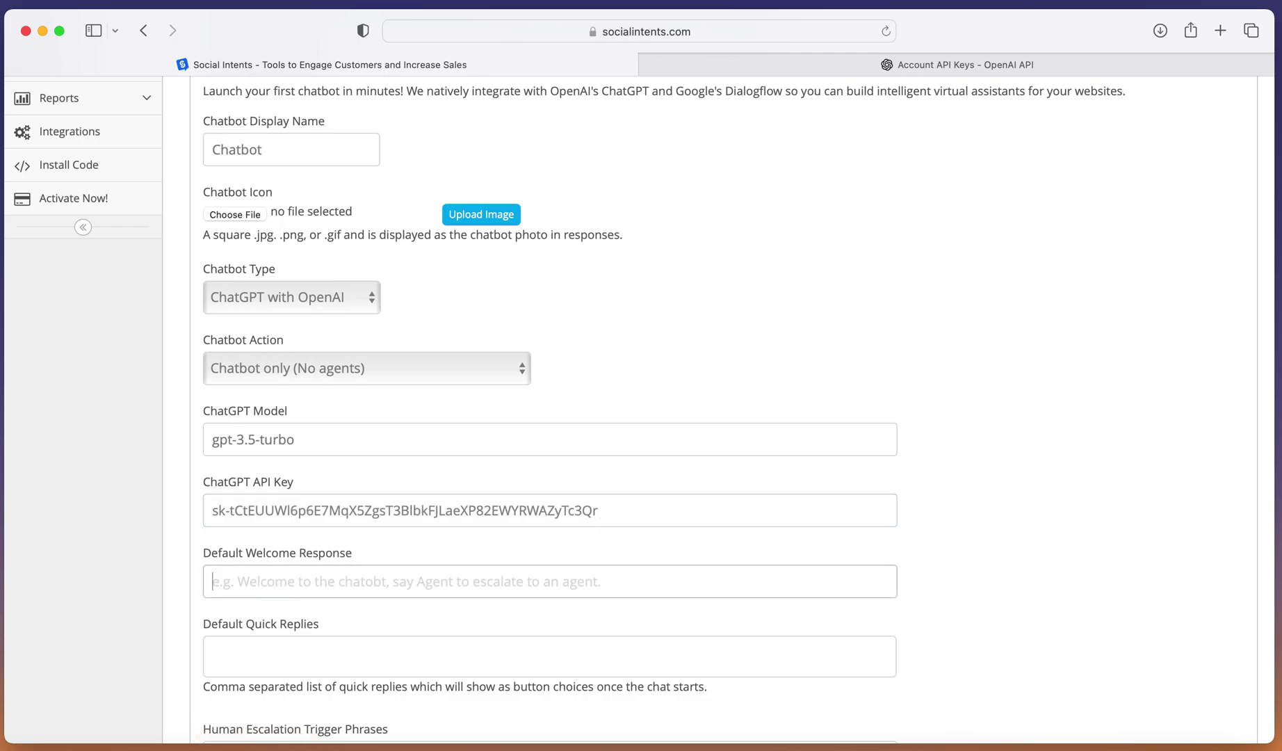
left_click(306, 746)
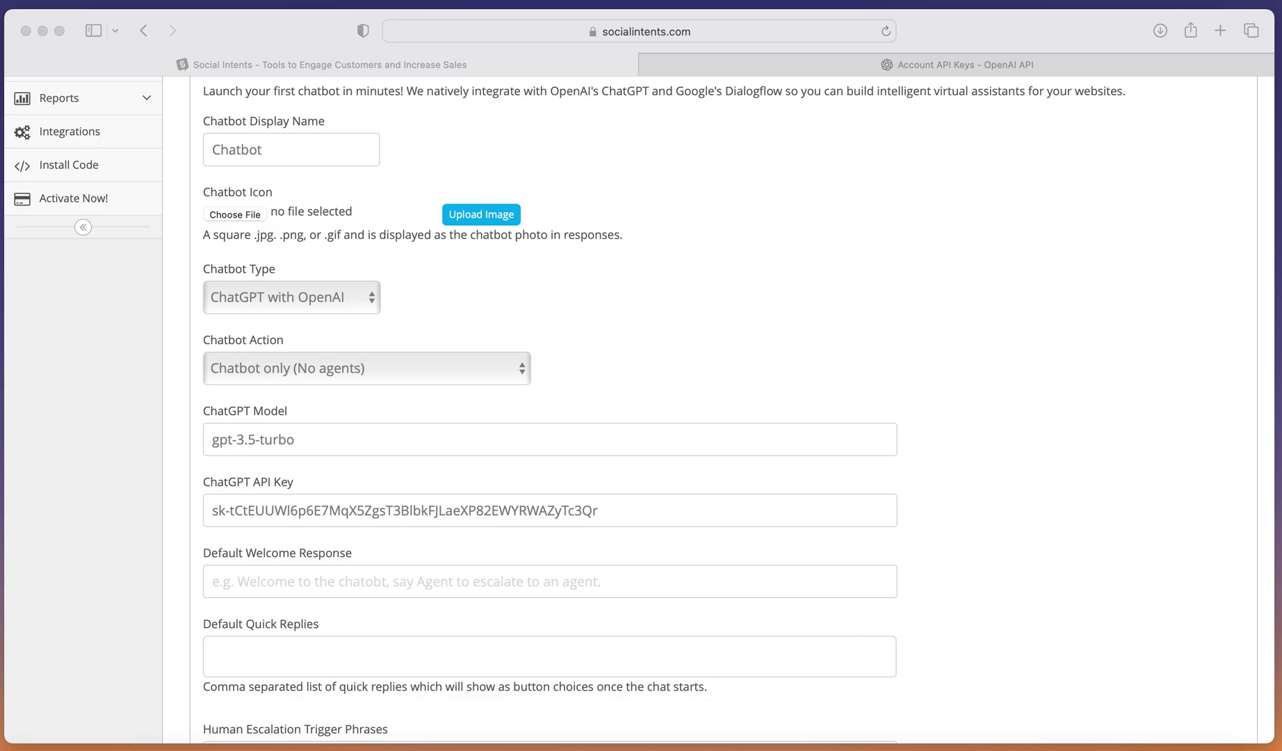
left_click(263, 582)
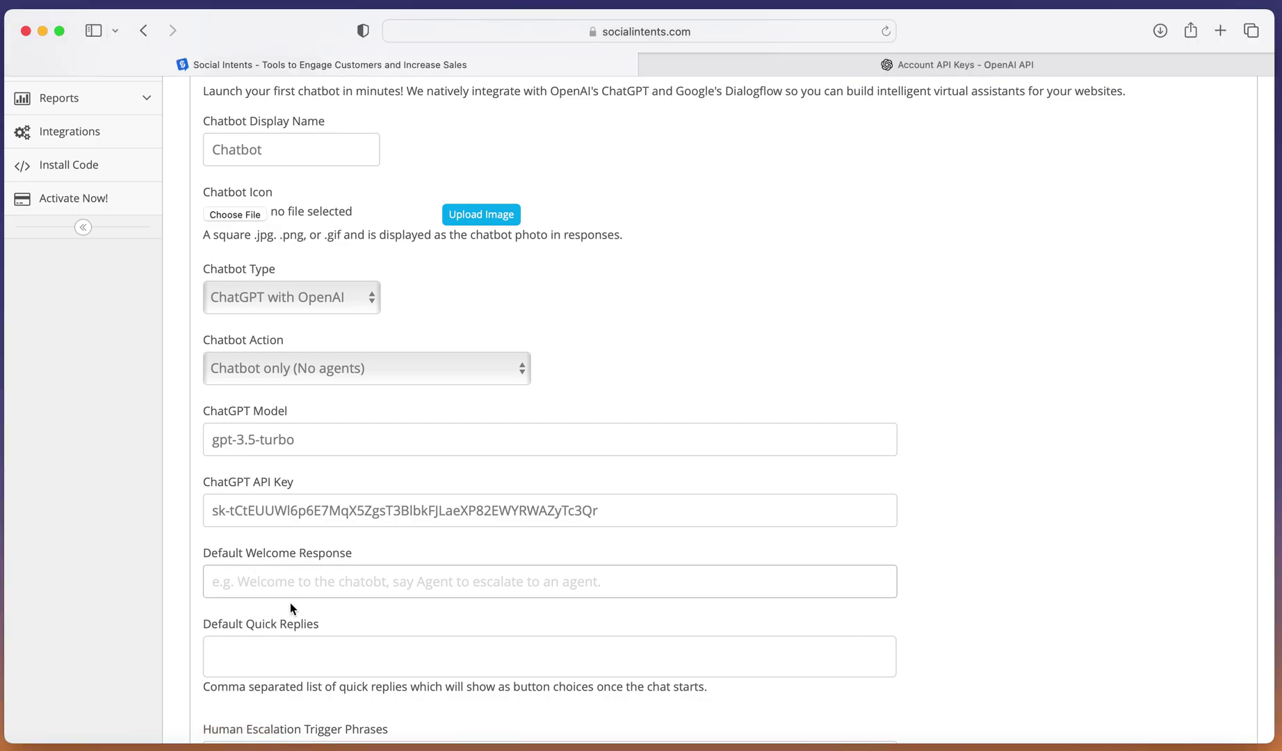
type("This is a ChatGPT demo chatbot.  Here are some things you can say.")
Add default quick replies 'Talk to an agent' and 'What can I say'.
left_click(330, 655)
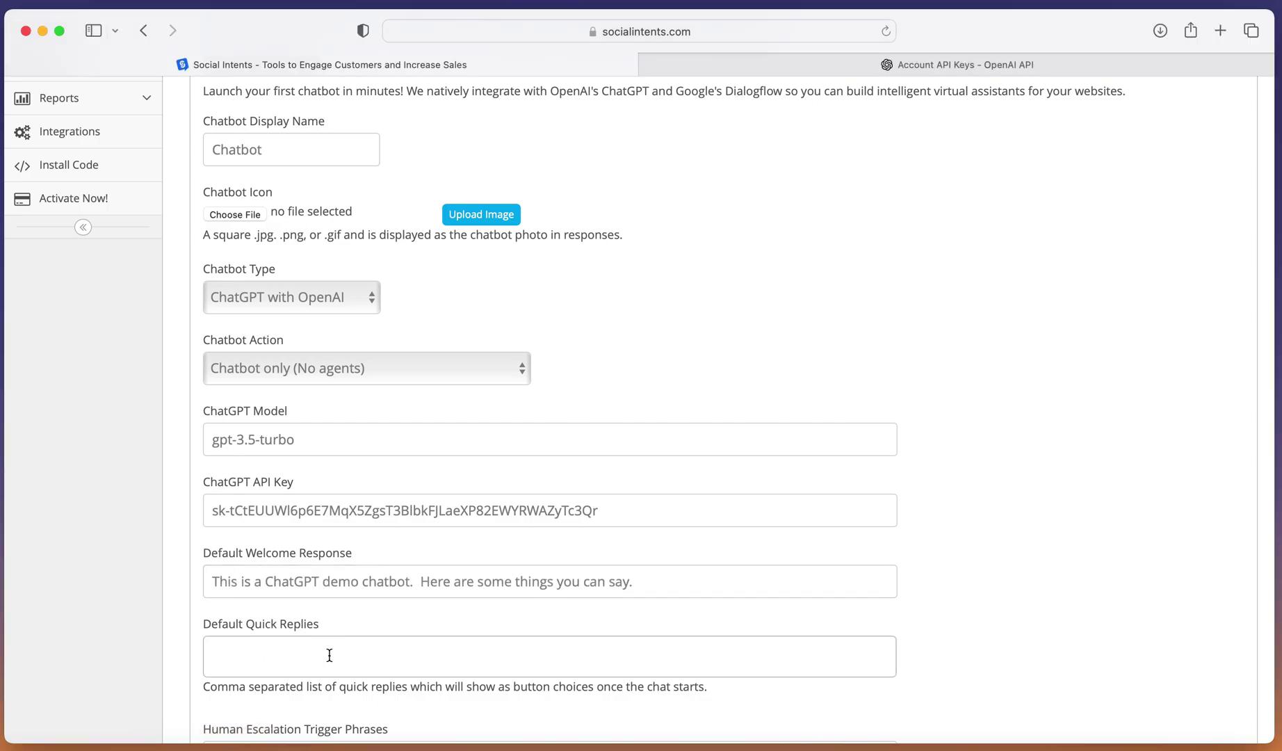
scroll(330, 655, "down", 2)
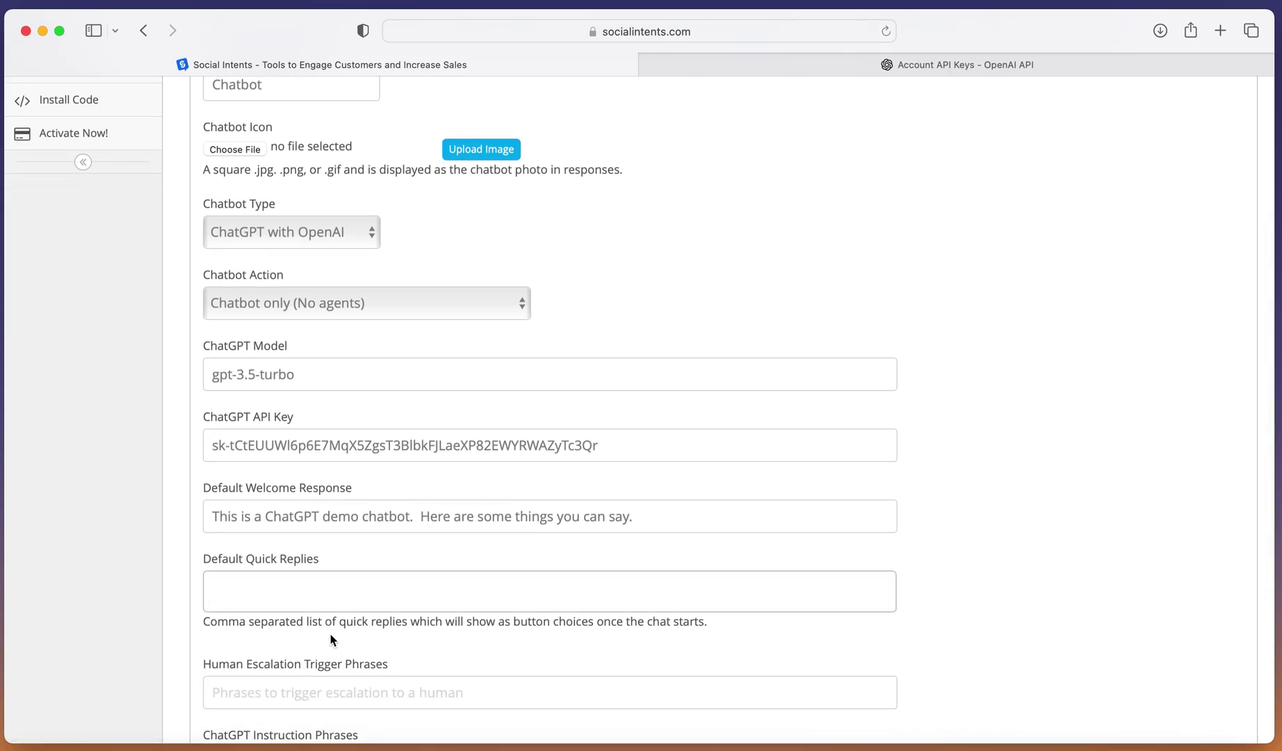
left_click(358, 597)
type("Talk to an agent,")
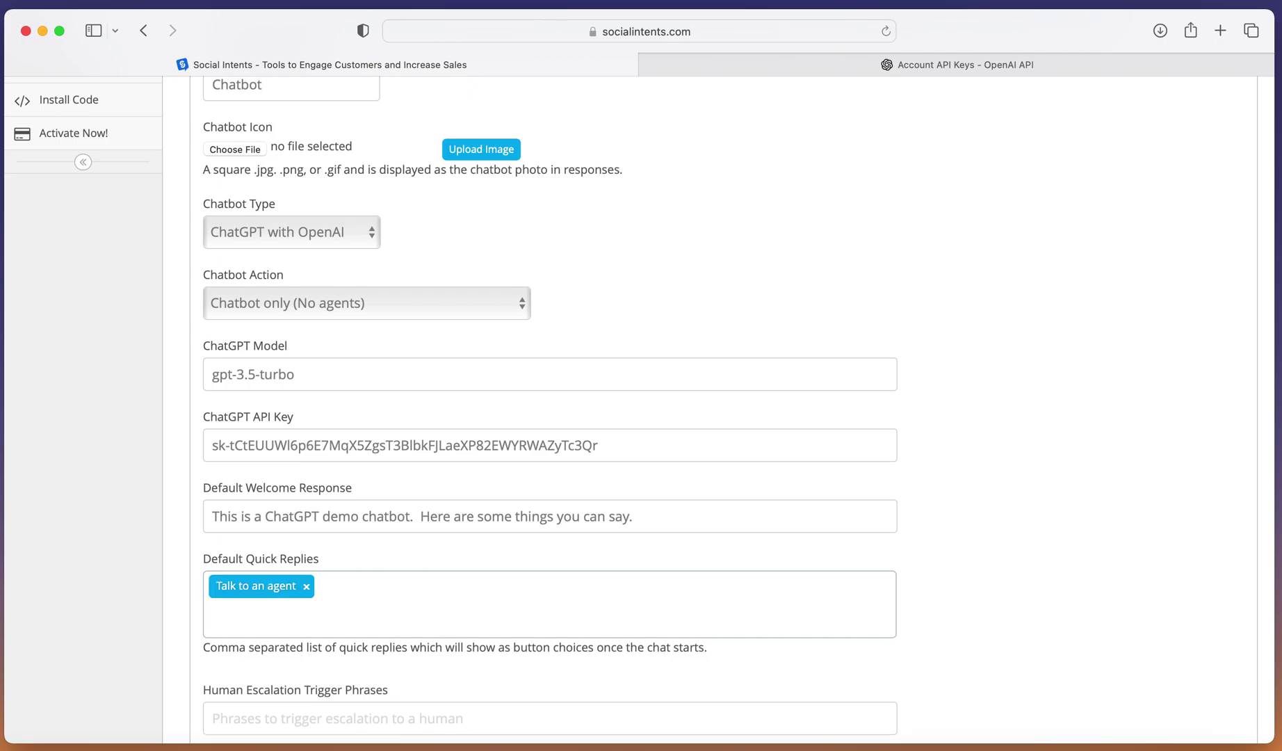
type("What can I say,")
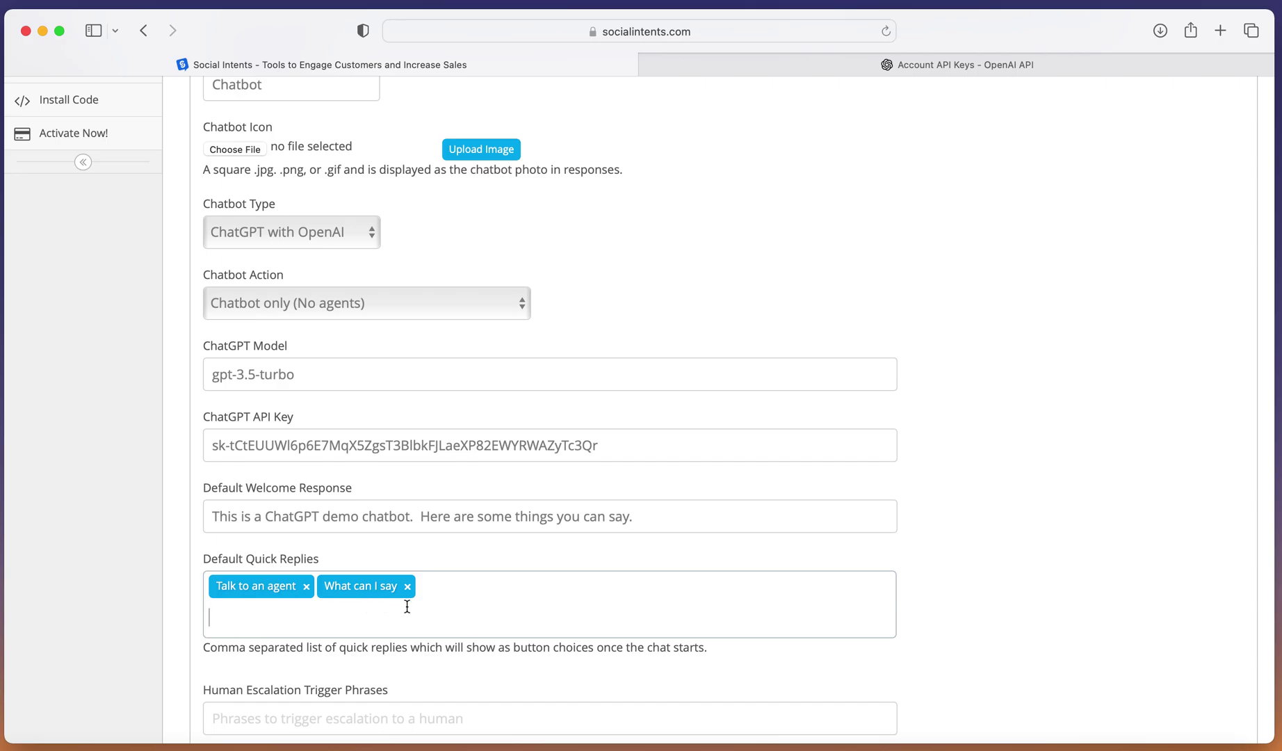
scroll(417, 616, "down", 5)
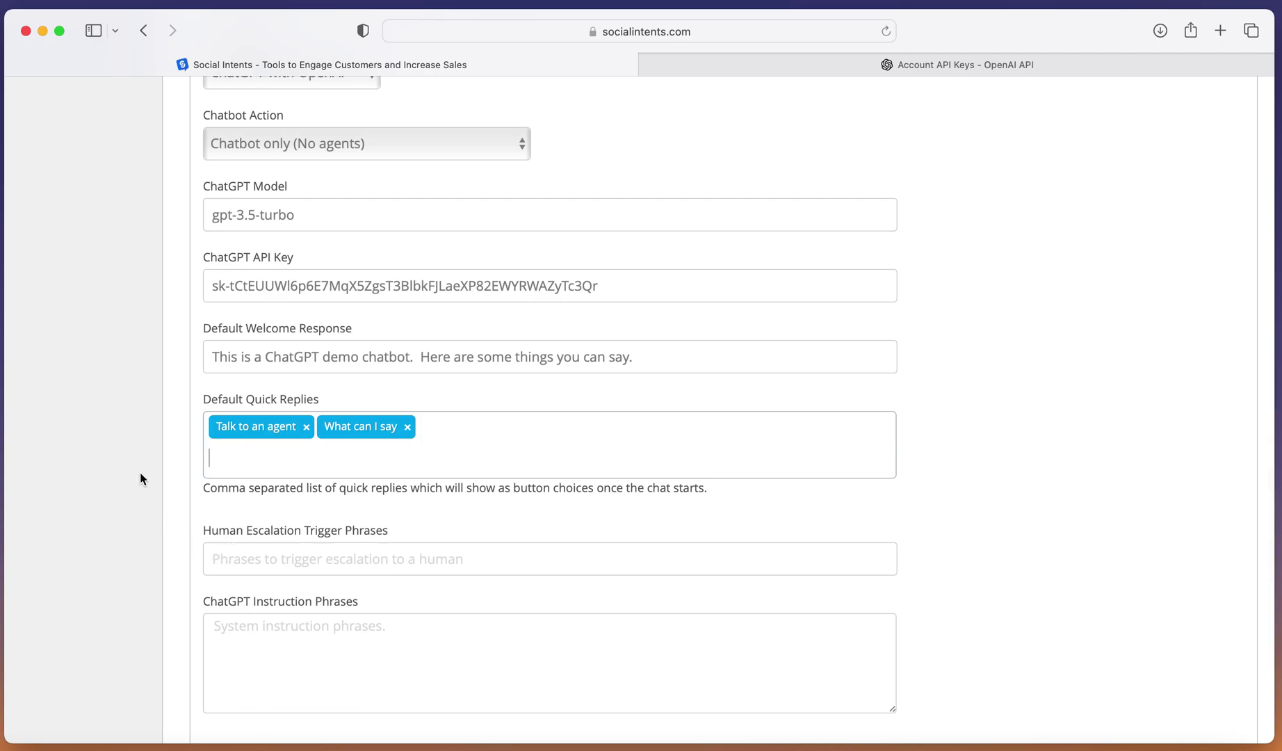
Paste the human escalation trigger phrases into the chatbot settings.
left_click(254, 560)
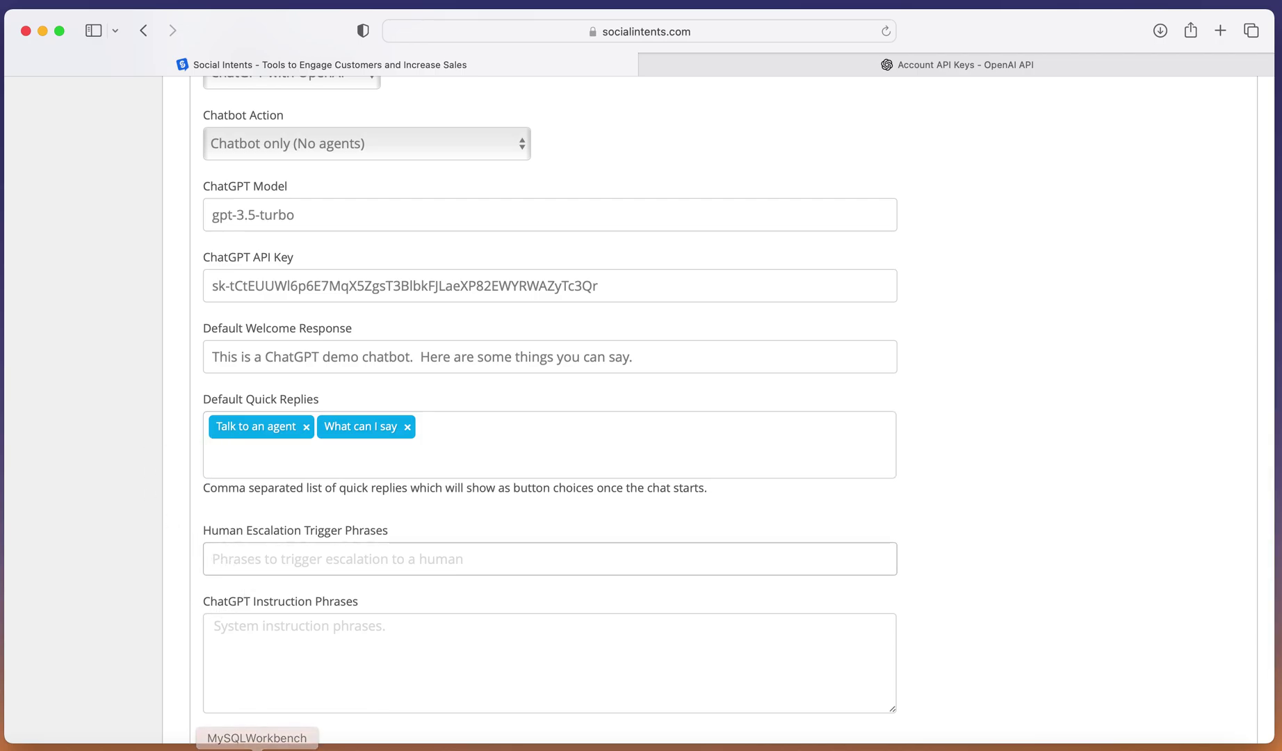
key("super+Tab")
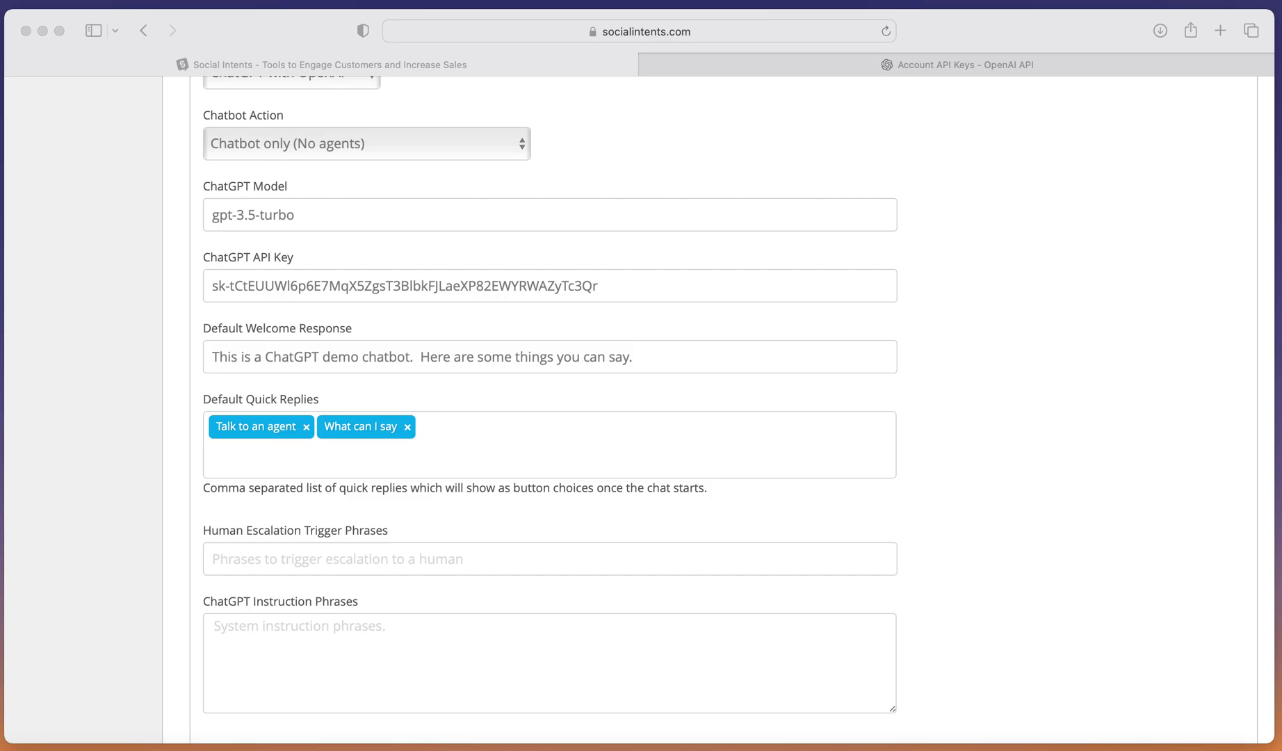
left_click(259, 558)
type("*talk to an agent*, representative, agent, human")
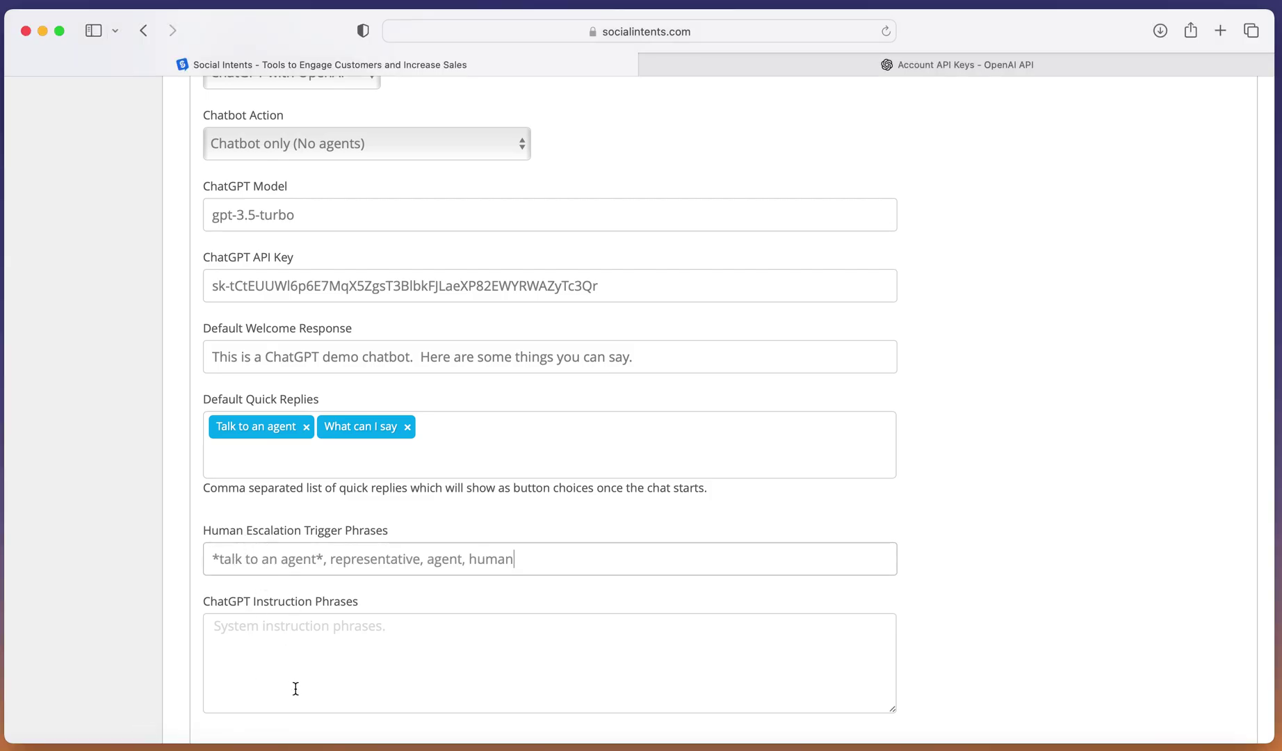
Paste the ChatGPT instruction paragraph about the website and save the settings.
left_click(324, 664)
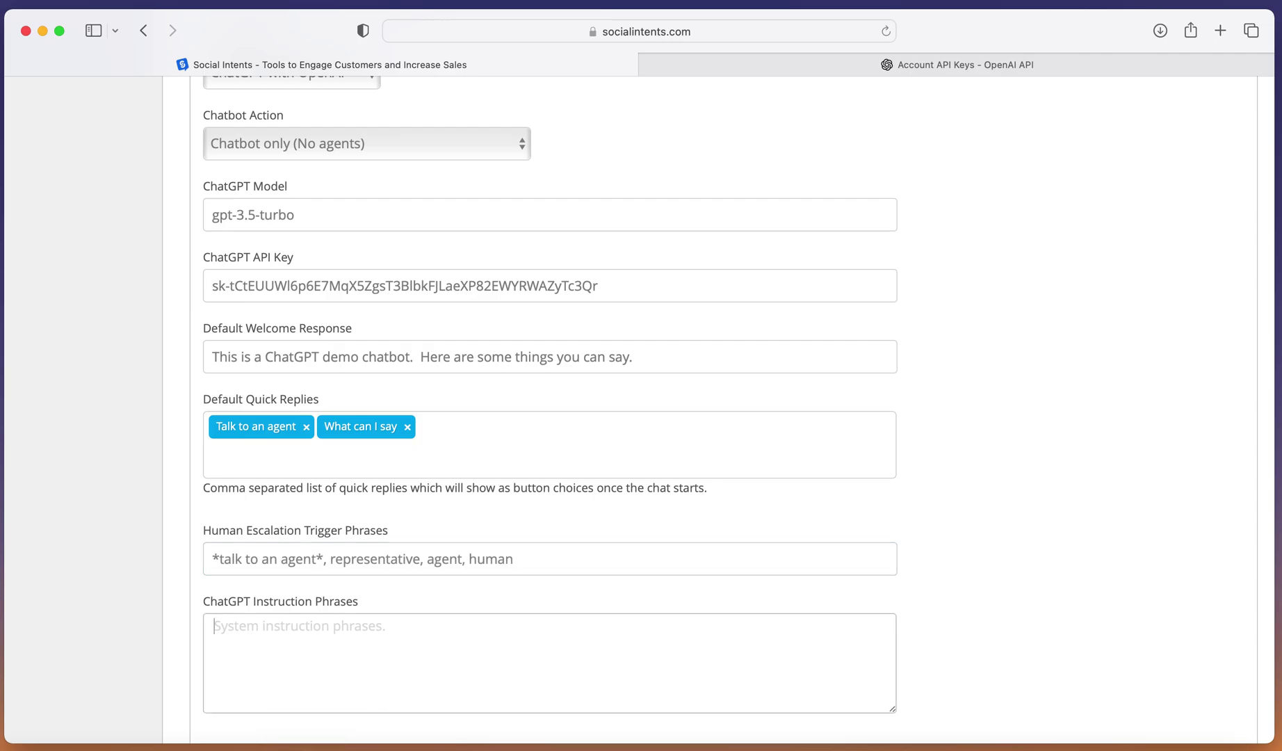
key("super+Tab")
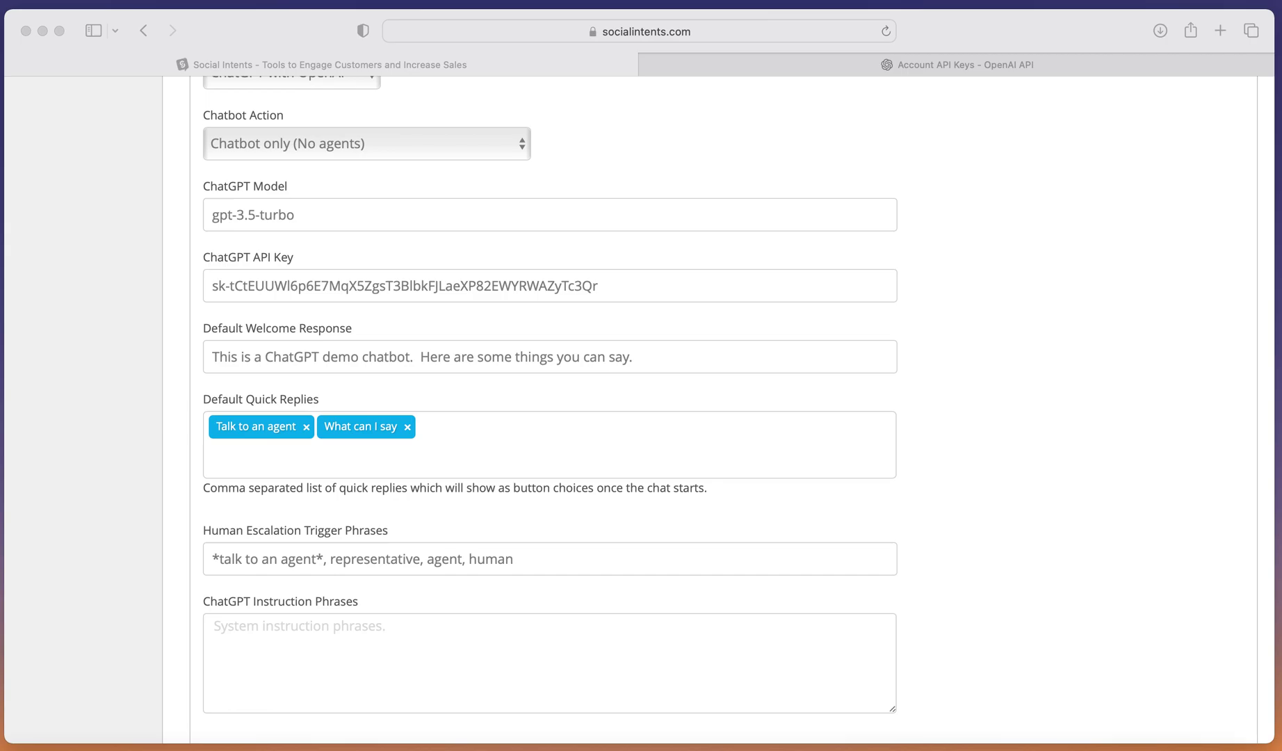
left_click(261, 643)
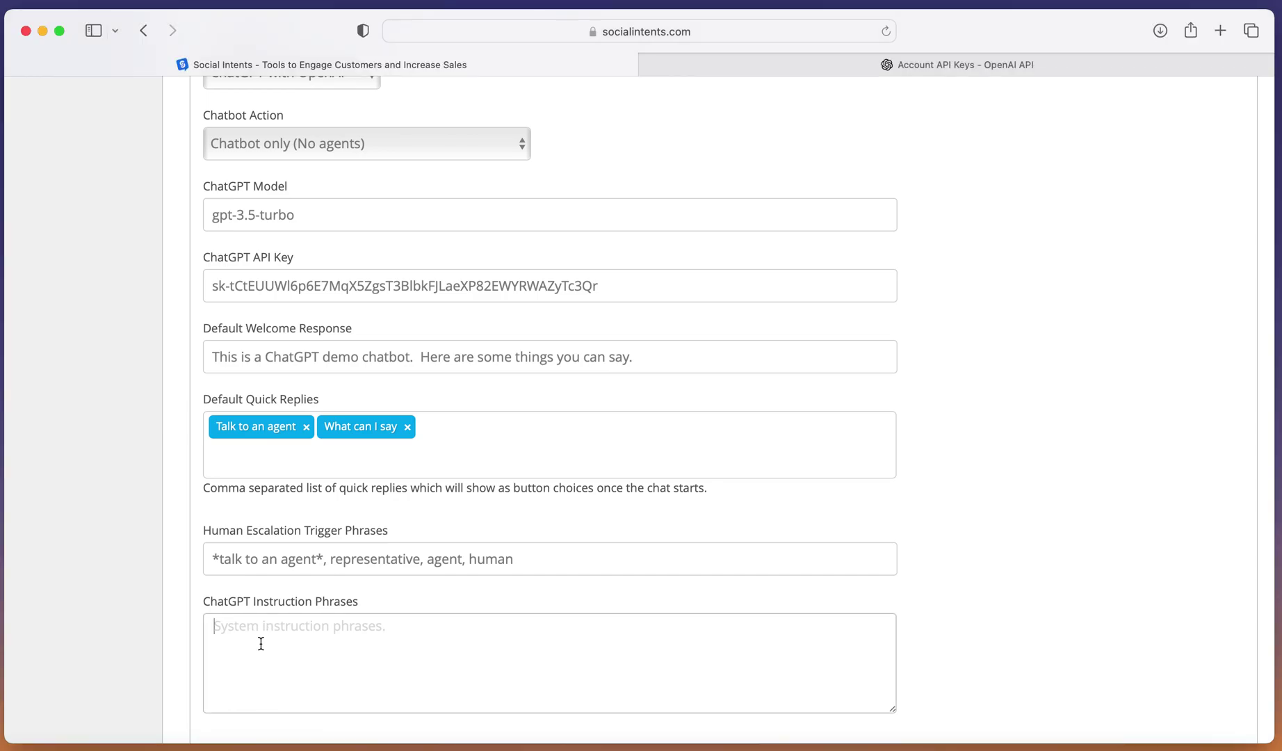
type("You are a friendly chatbot for the Social Intents website at https://www.socialintents.com with knowledge base and articles at https://help.socialintents.com.  Social Intents pricing information can be found here: https://www.socialintents.com/#pricing")
scroll(261, 644, "down", 2)
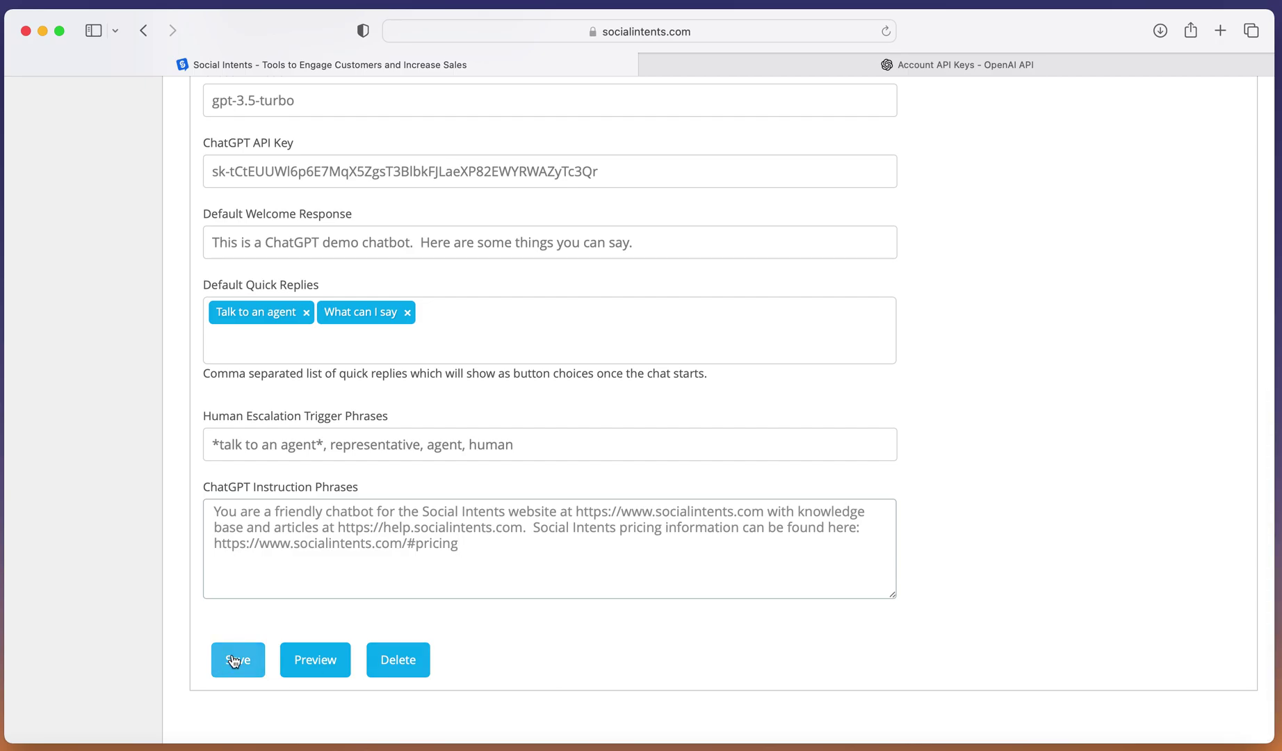
left_click(234, 660)
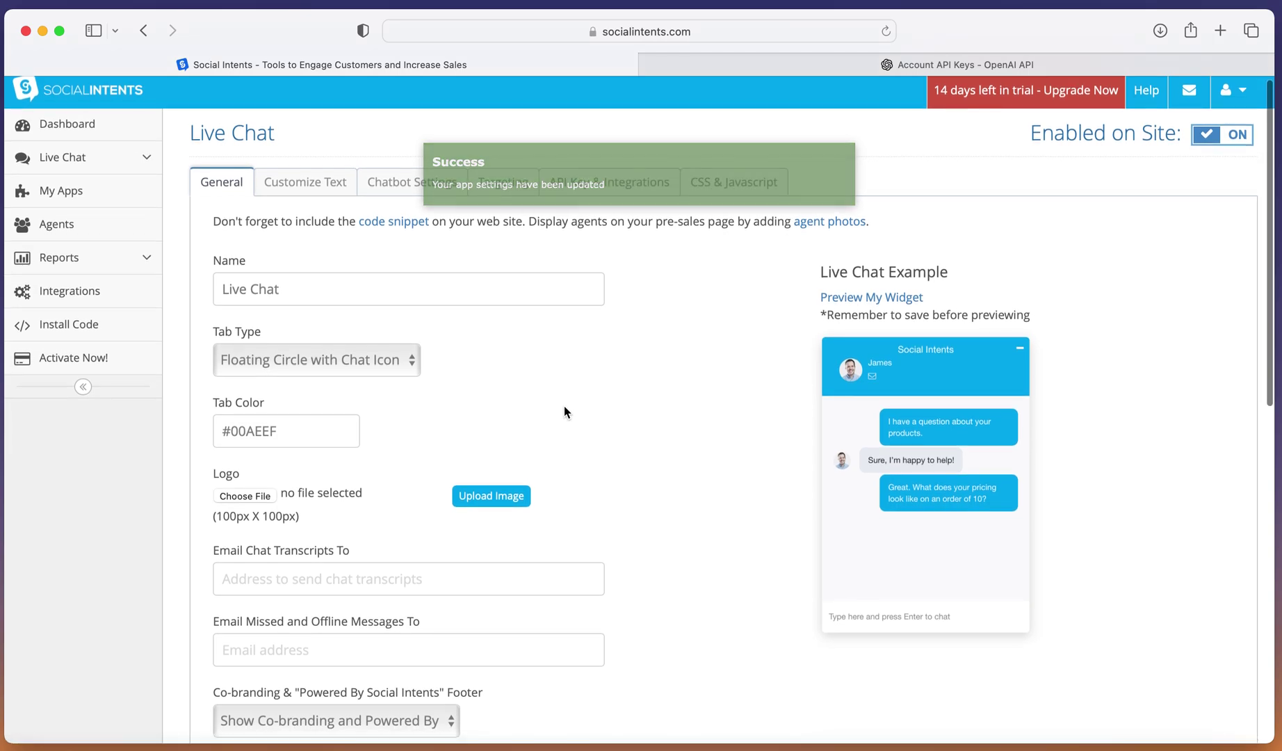
scroll(564, 409, "down", 6)
scroll(565, 410, "up", 6)
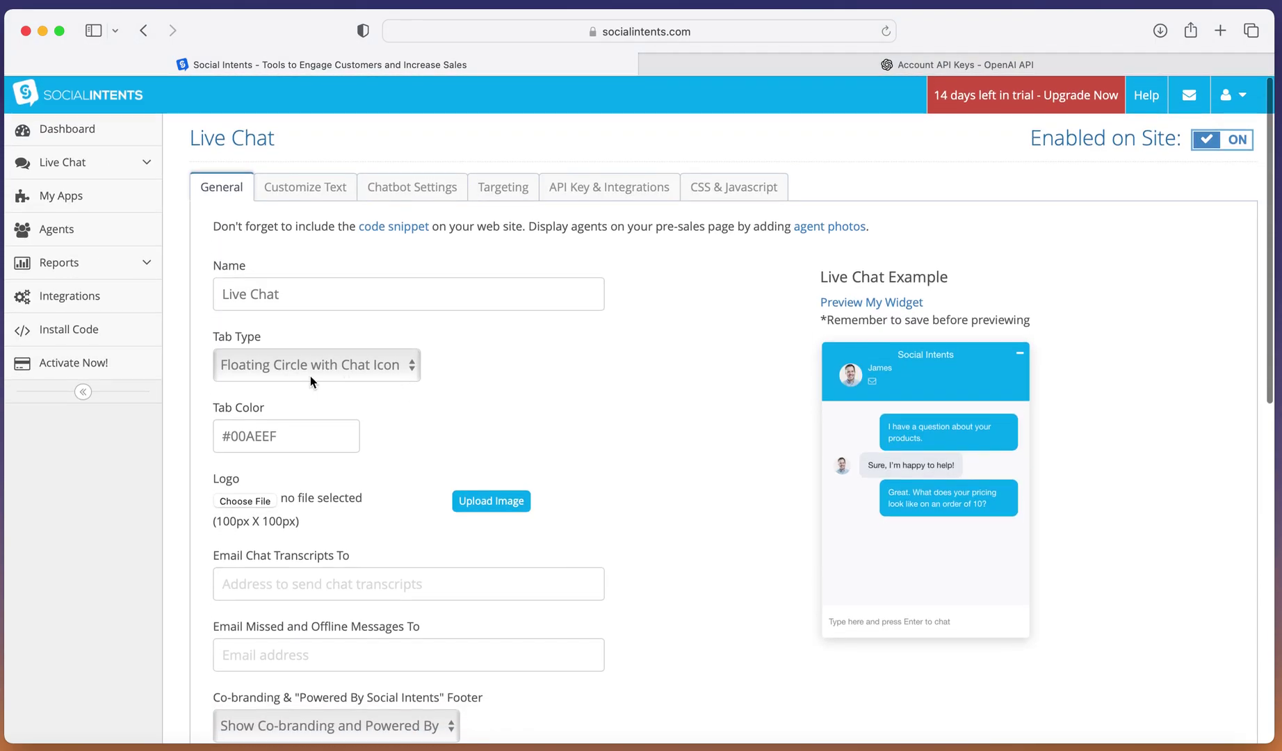
left_click(67, 336)
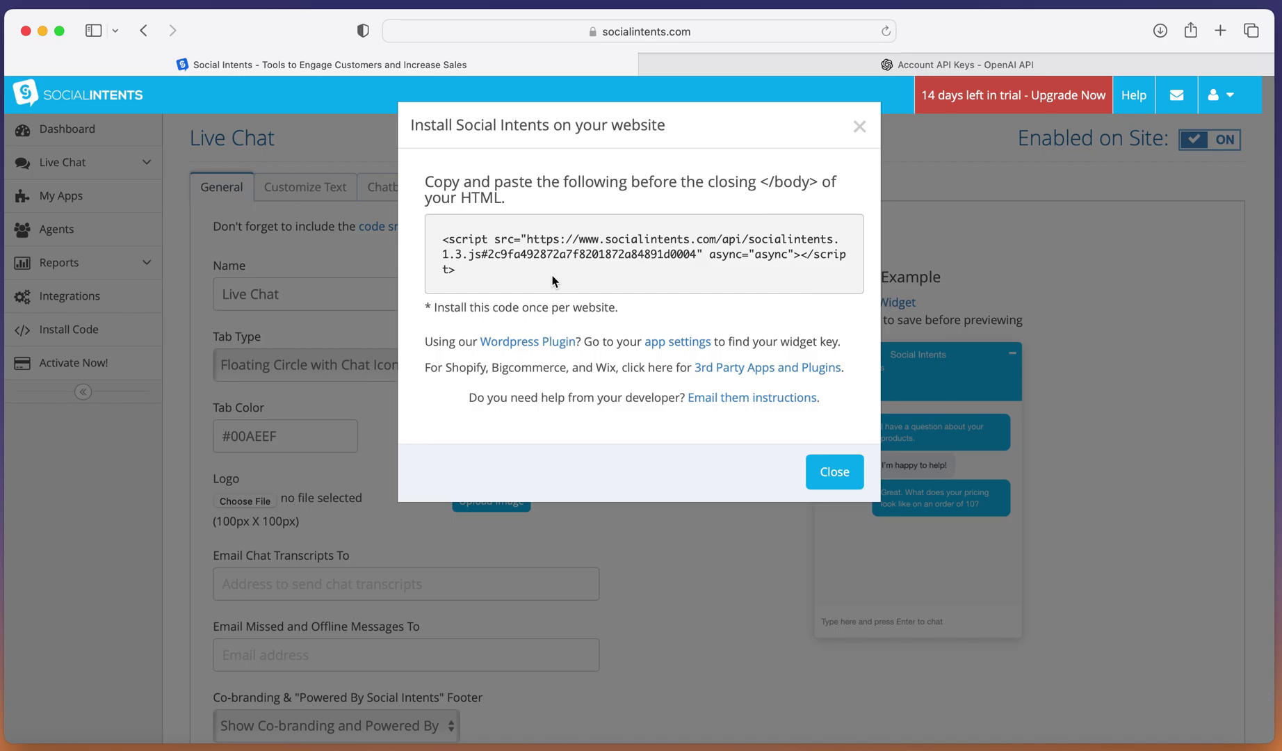
left_click(858, 128)
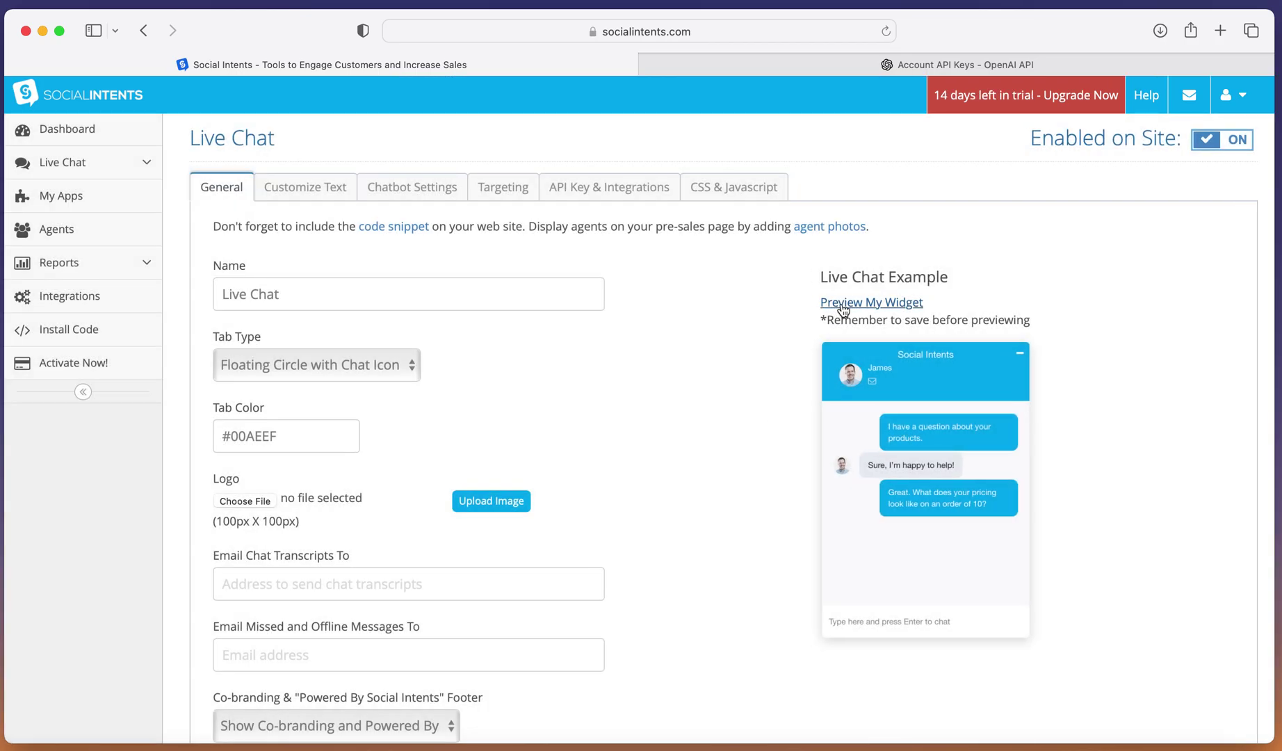
Open the widget preview and fill the chat form with a test name, e-mail and 'Hi there, how can I use this?'.
left_click(842, 305)
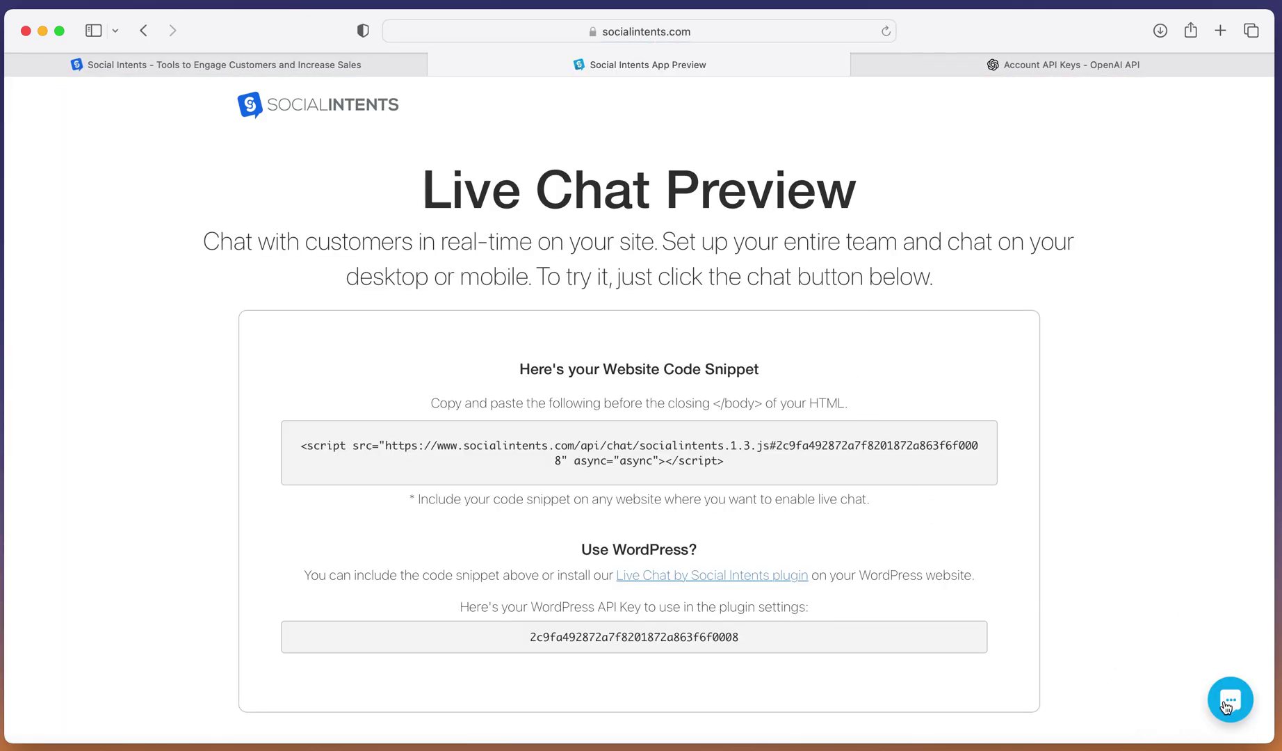
left_click(1226, 707)
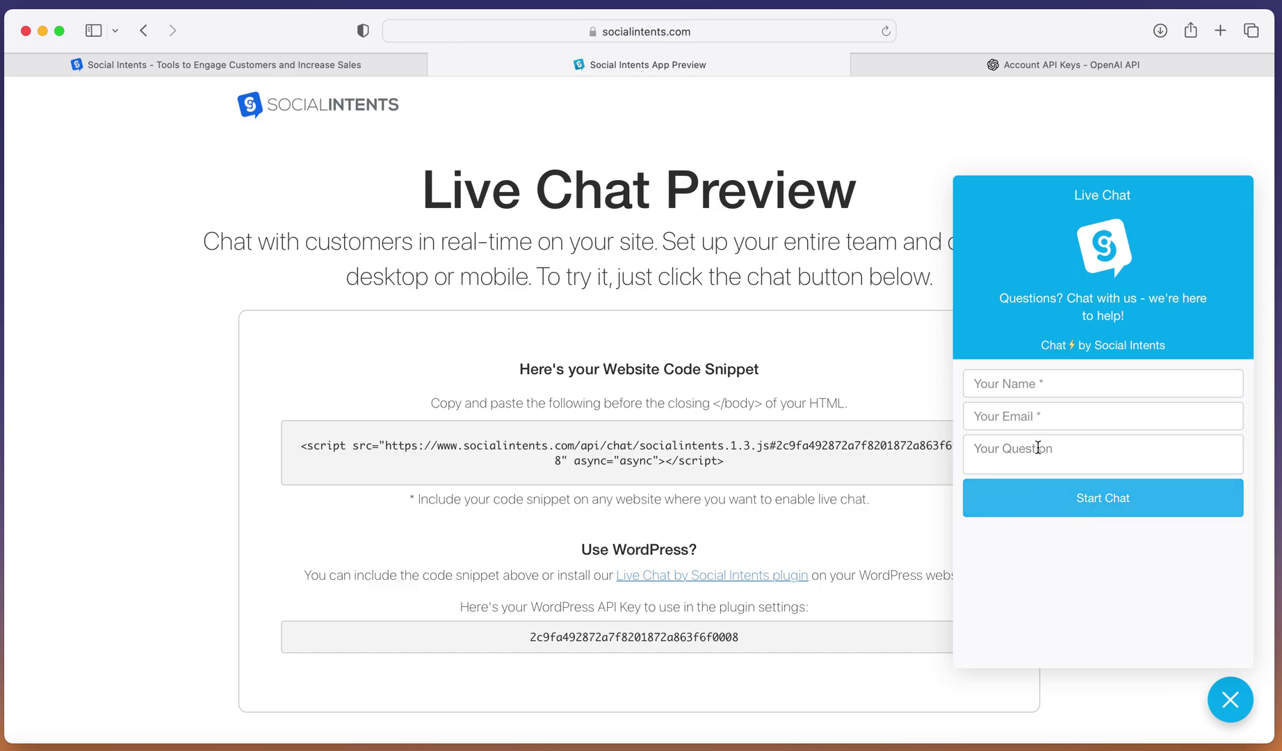
left_click(1008, 382)
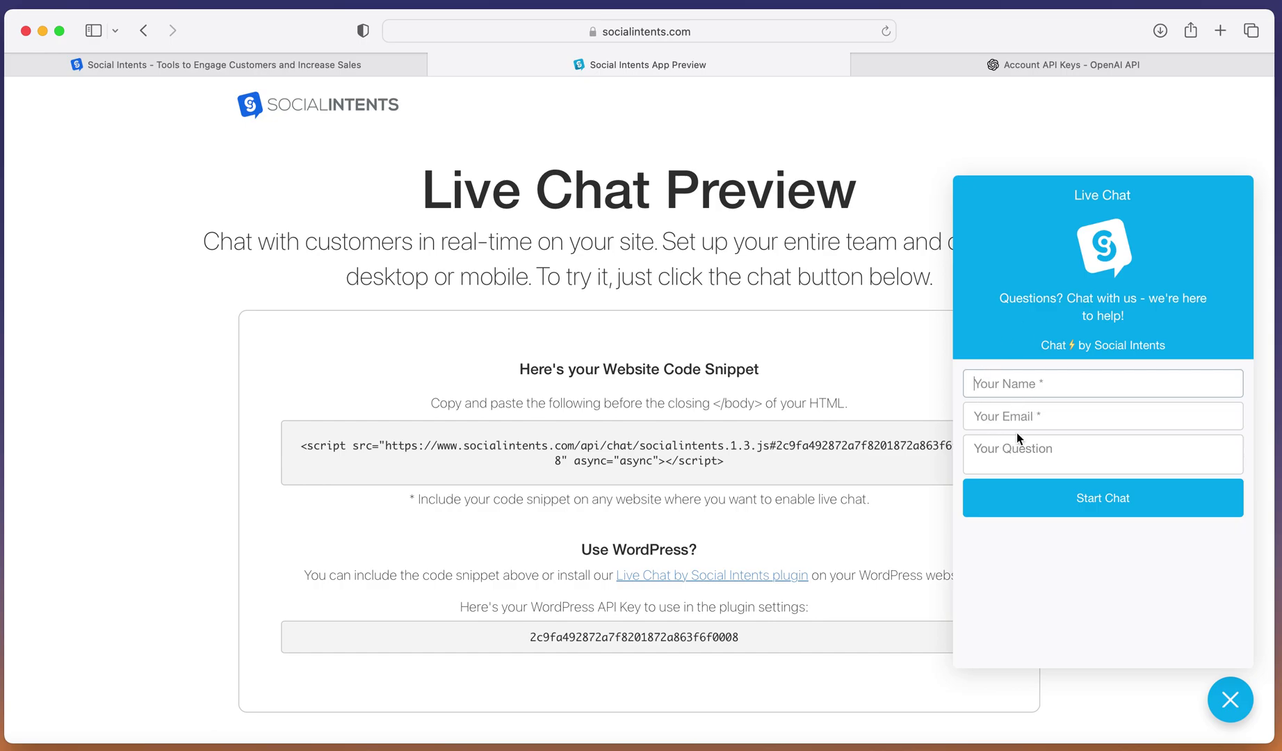
type("Test")
key("Tab")
type("test@test.com")
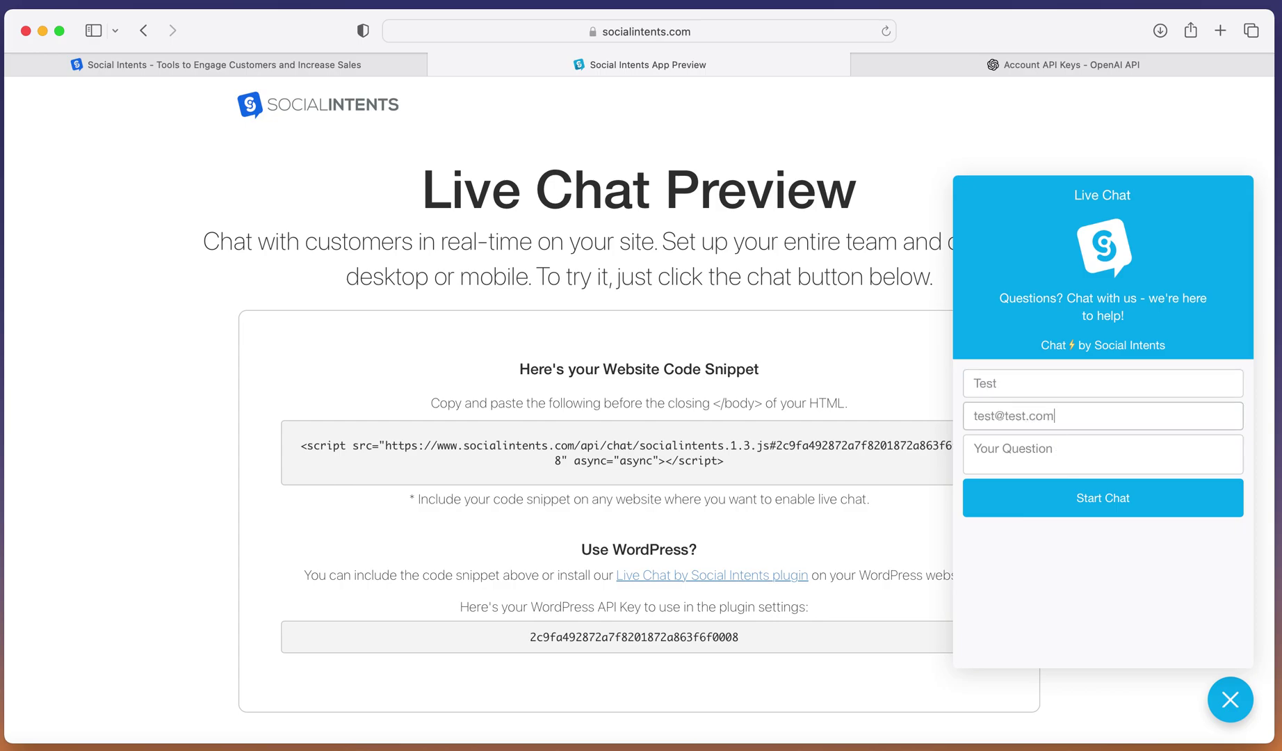
key("Tab")
type("Hi there, ho")
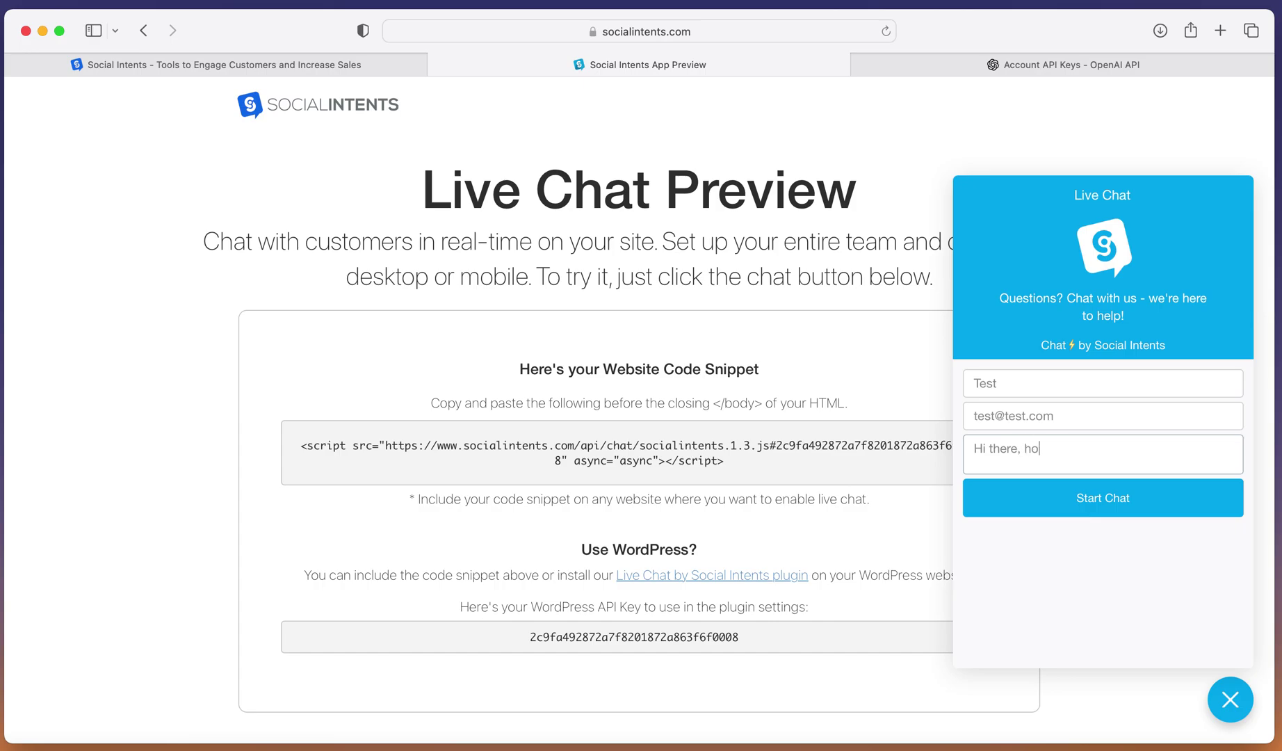
type("w can I use this?")
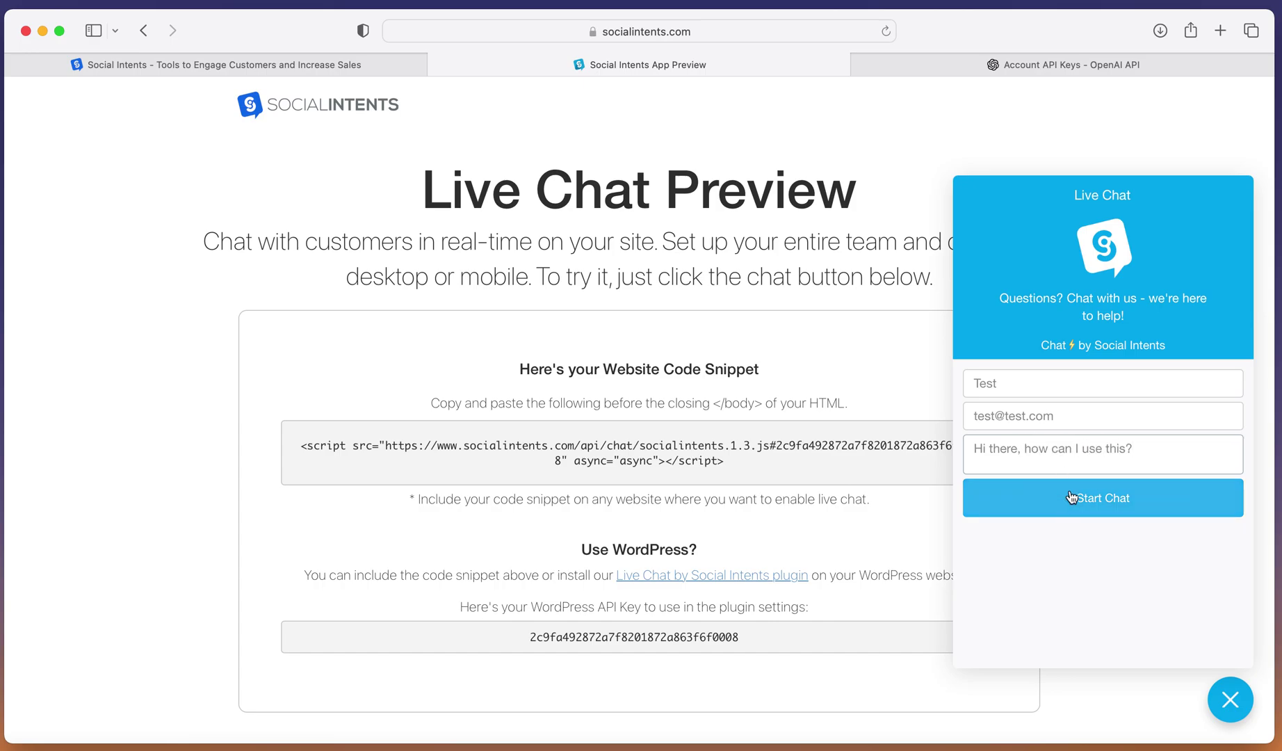
Start the preview chat and ask the chatbot 'What's 1+1?'.
left_click(1071, 498)
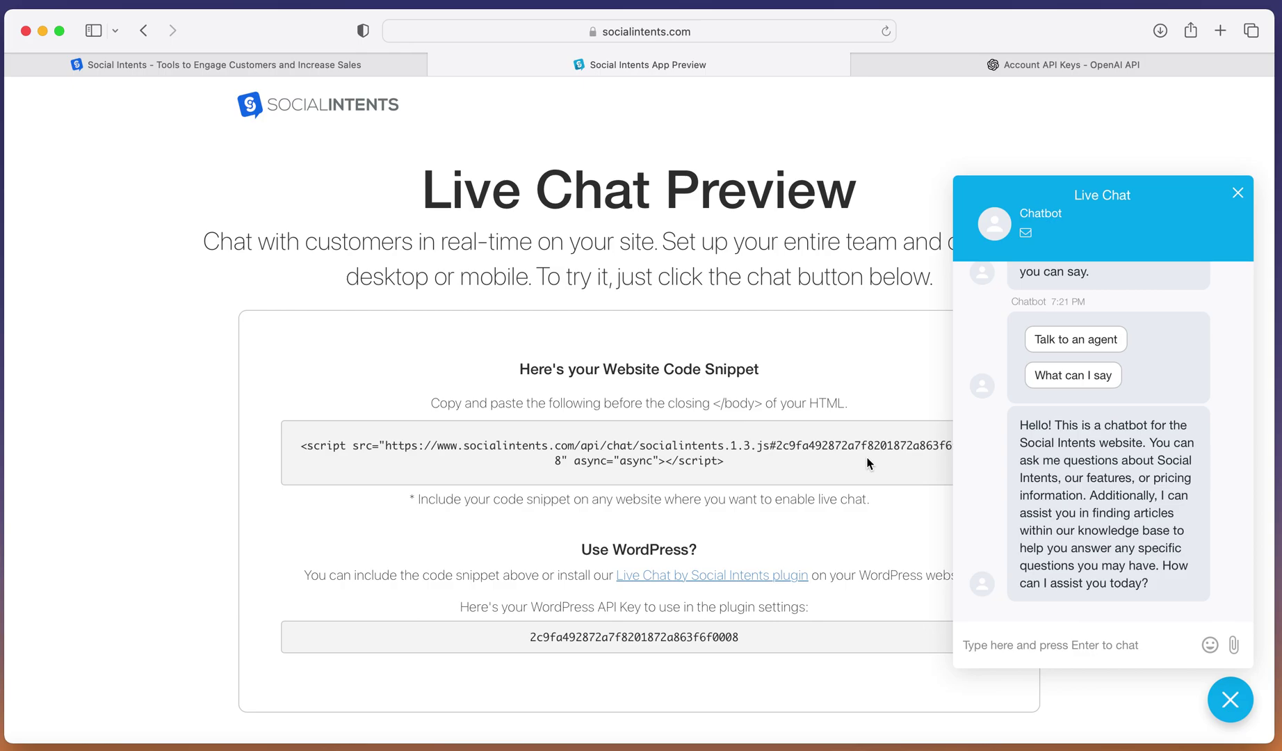
left_click(1030, 646)
type("What's 1+1?")
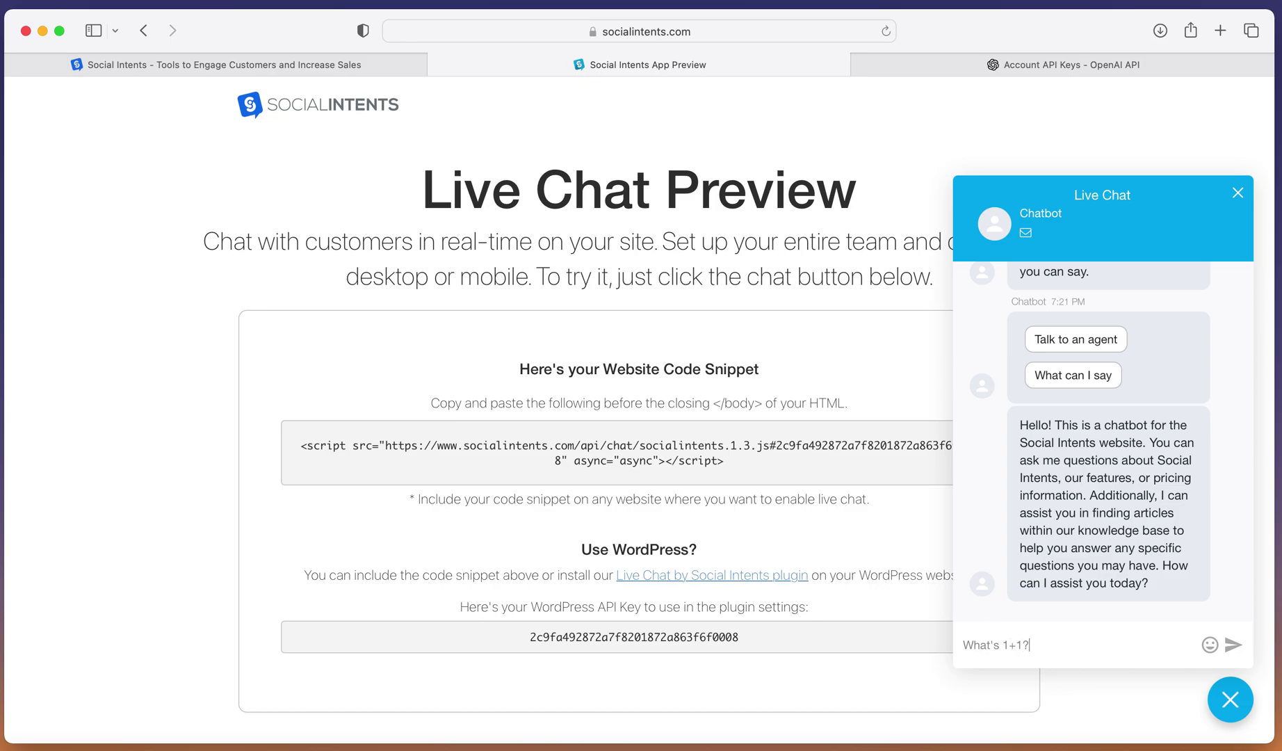
key("Return")
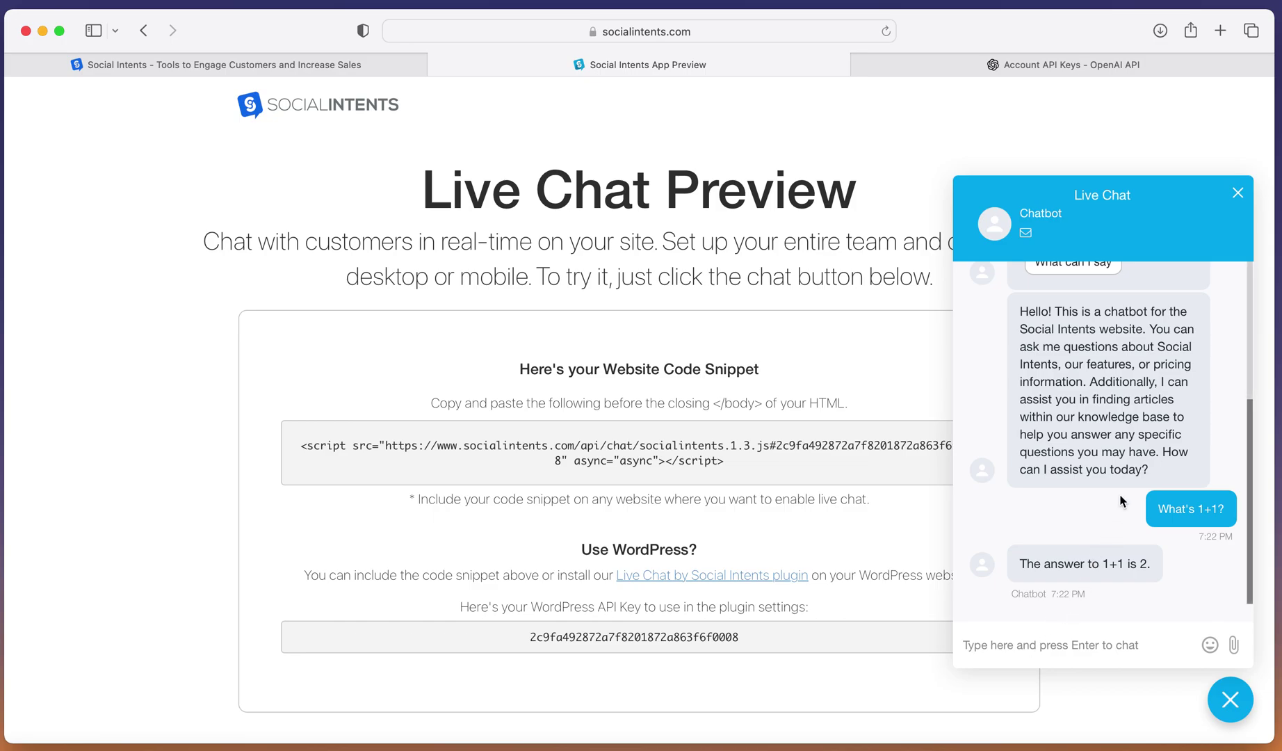
scroll(1124, 502, "up", 3)
Choose the 'Talk to an agent' quick reply to request a live agent.
left_click(1118, 312)
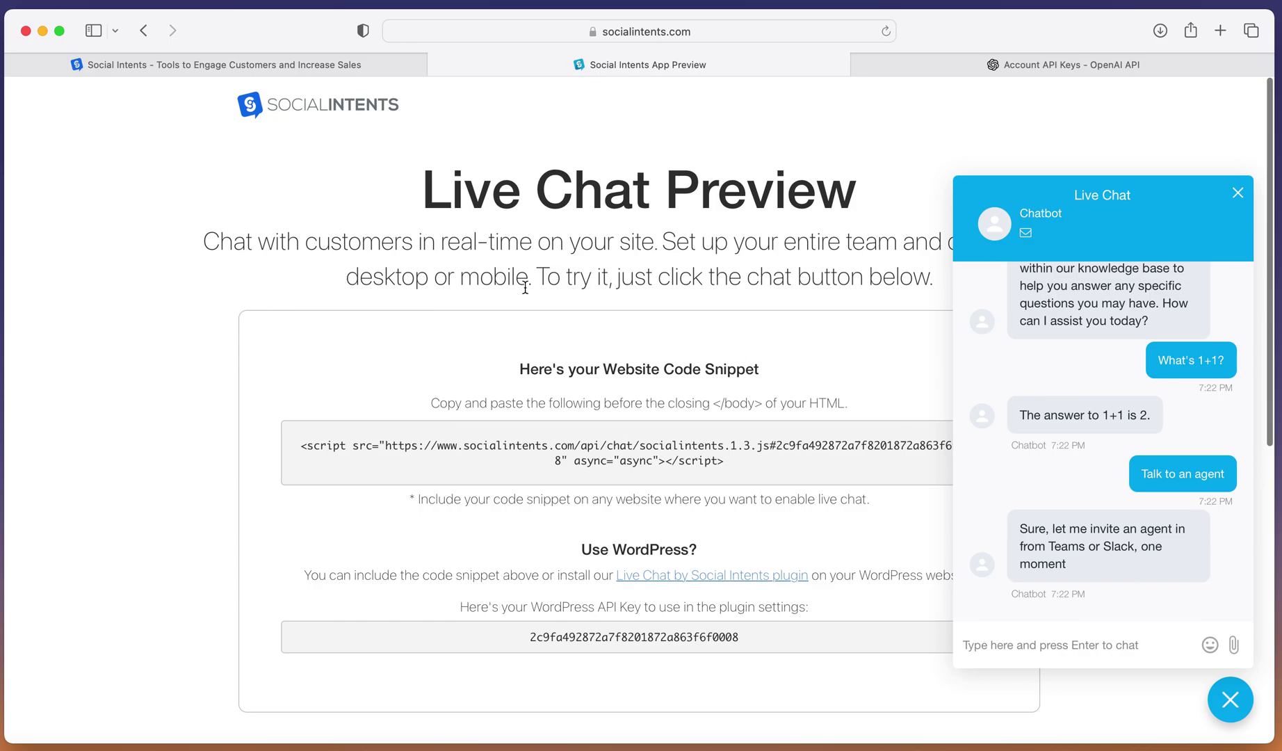
left_click(281, 65)
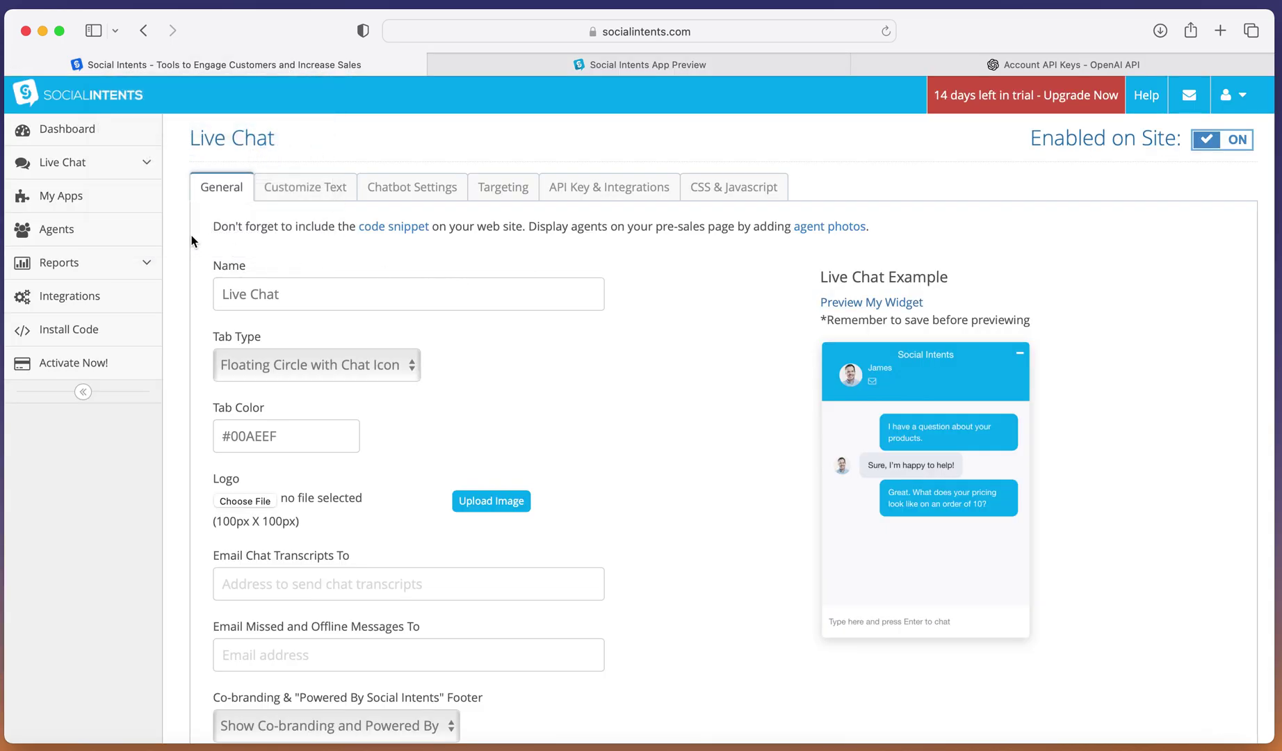
left_click(85, 164)
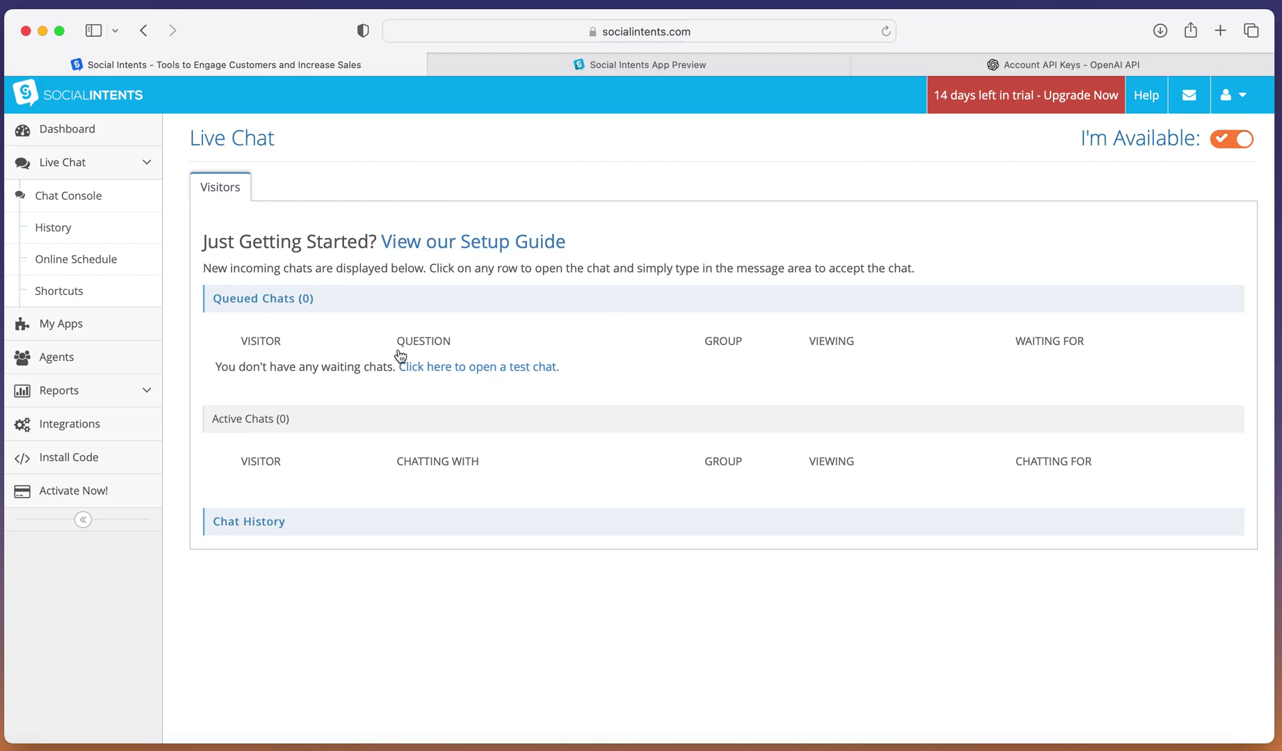
left_click(523, 65)
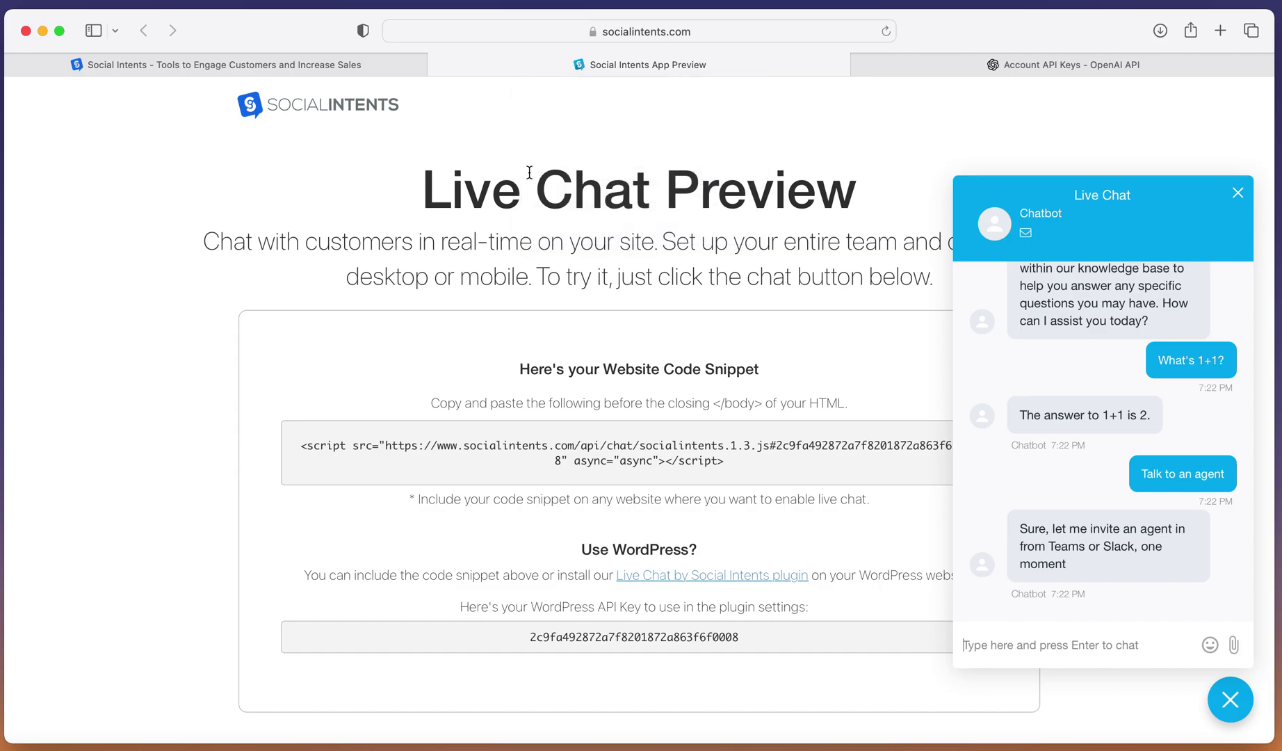